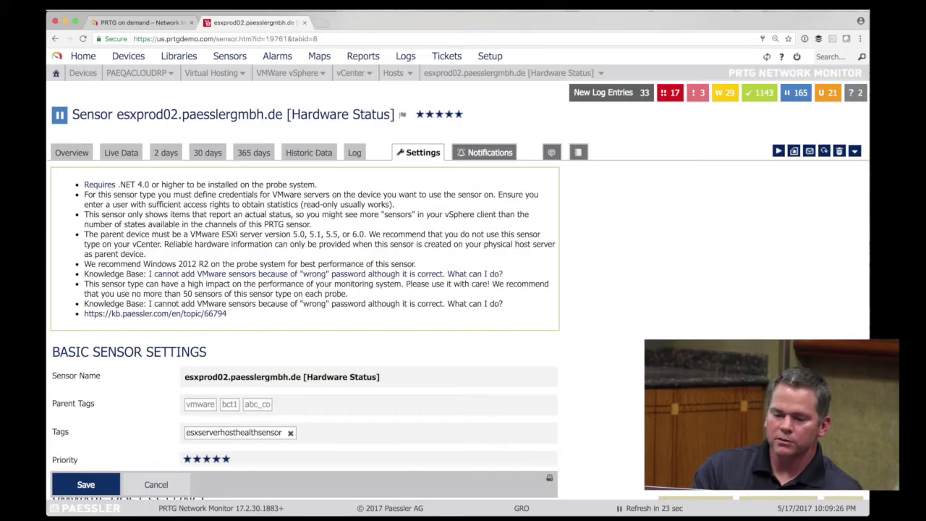
Examine the sensor's schedule, maintenance window and dependency options with inheritance from Hosts turned off, and discard the changes
scroll(304, 290, down, 3)
scroll(304, 290, down, 5)
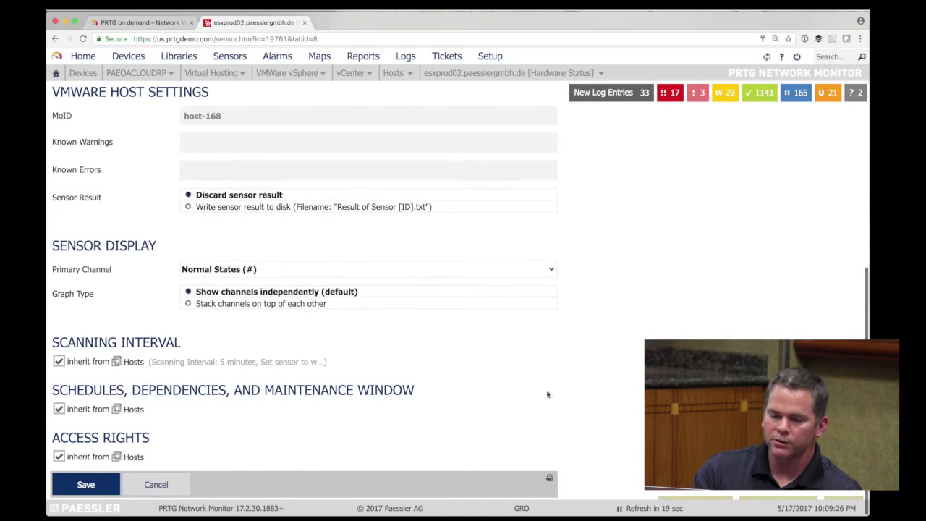
click(58, 409)
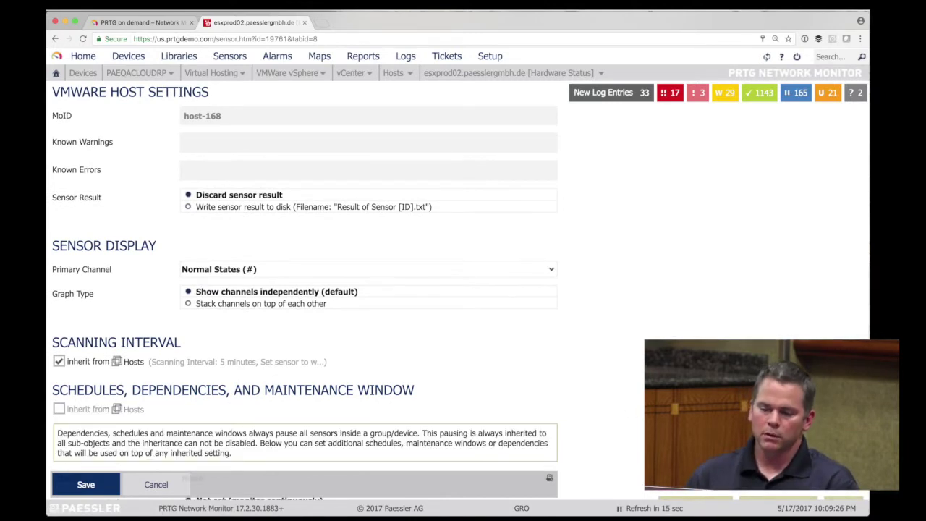
scroll(303, 289, down, 3)
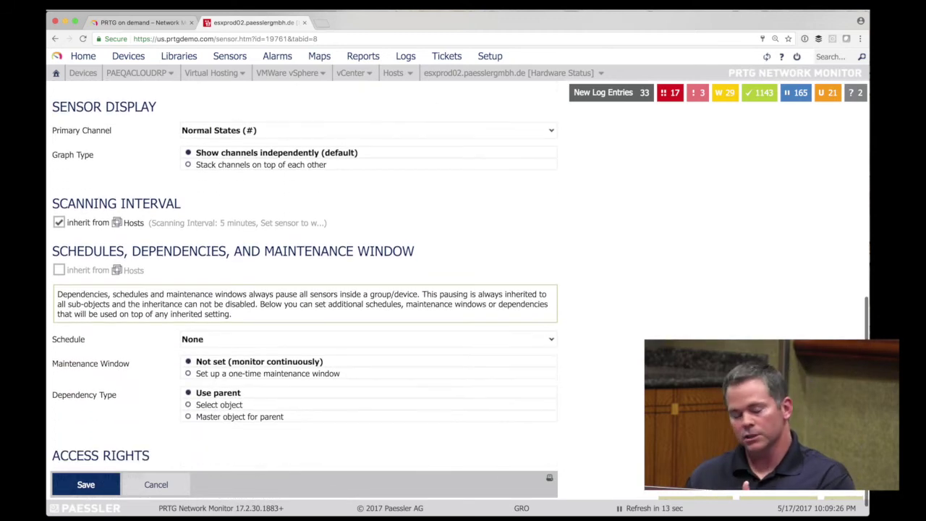
mouse_move(345, 396)
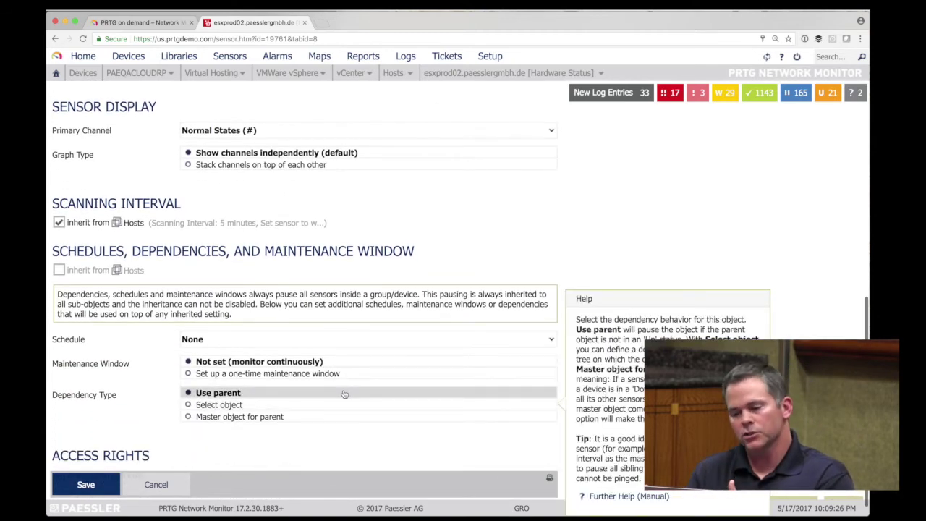
click(325, 375)
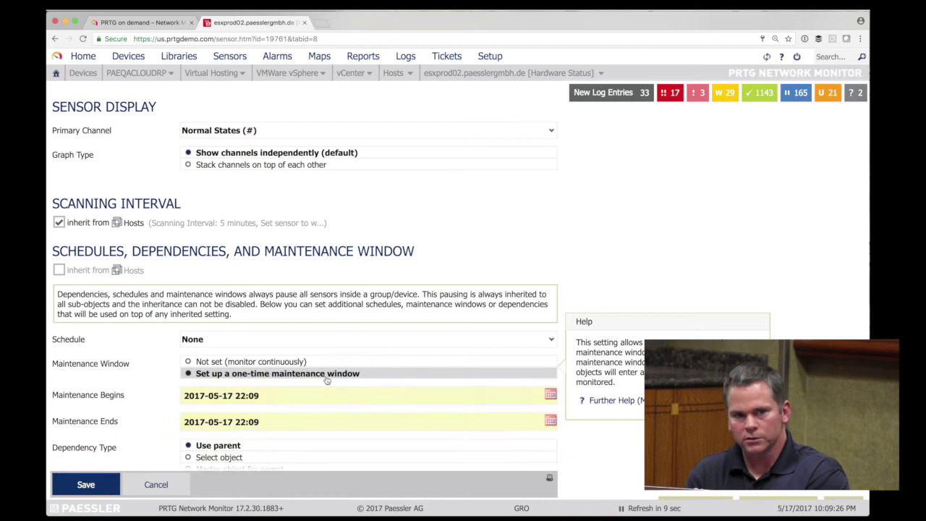
click(307, 362)
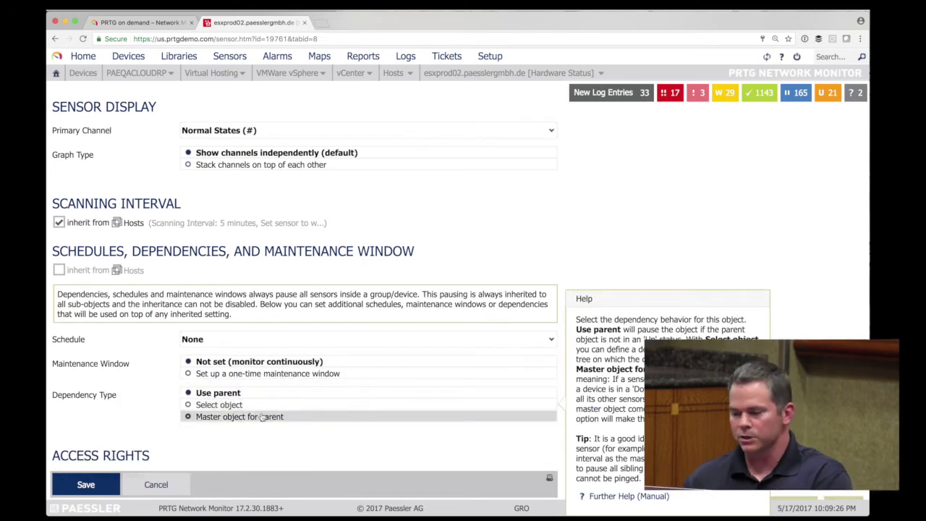
click(155, 484)
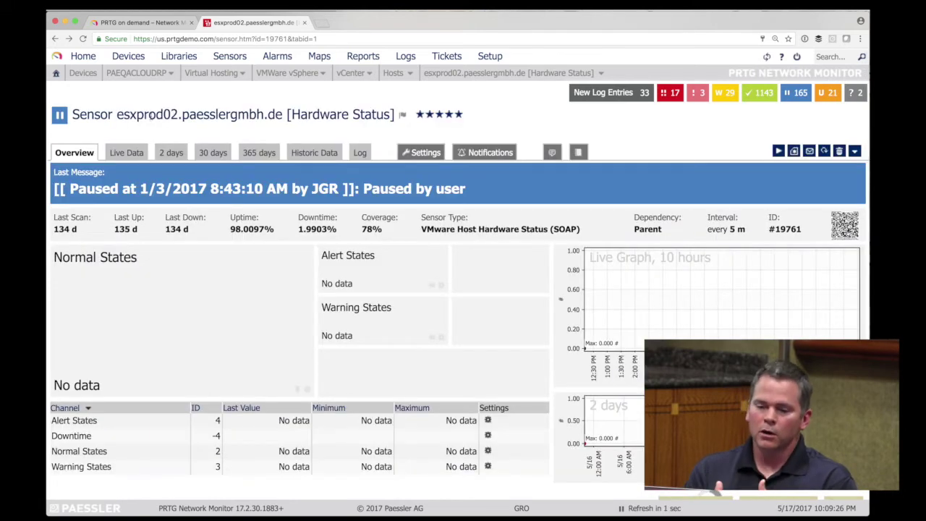
Show the full device tree and expand the NEW-HORIZON-US probe and its Server group
click(132, 59)
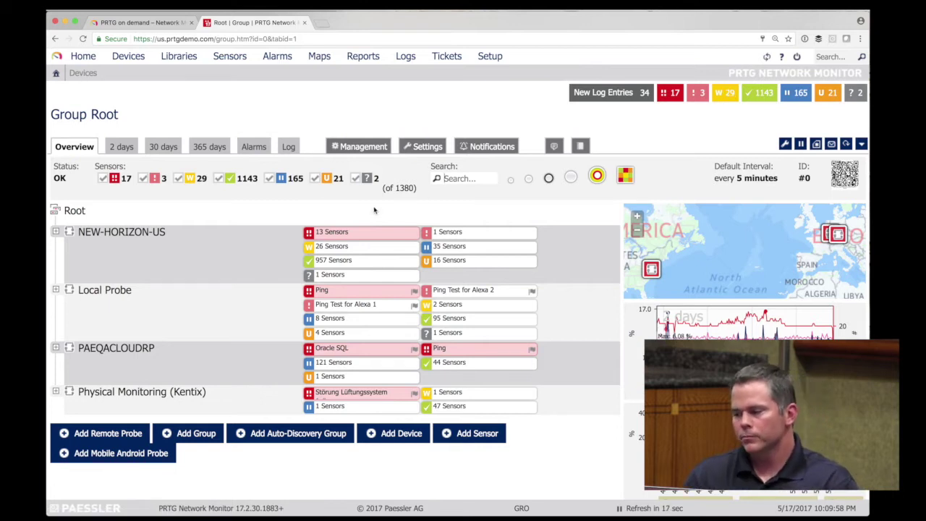
click(55, 233)
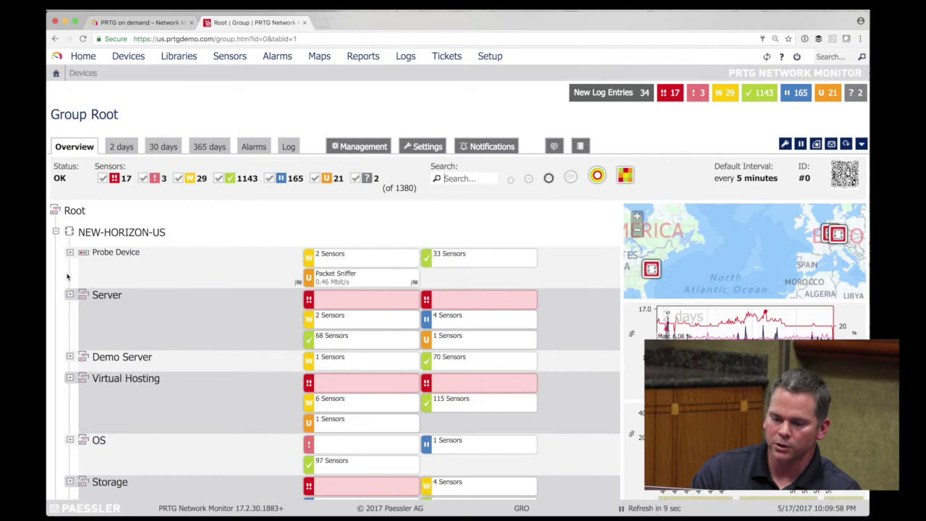
click(70, 295)
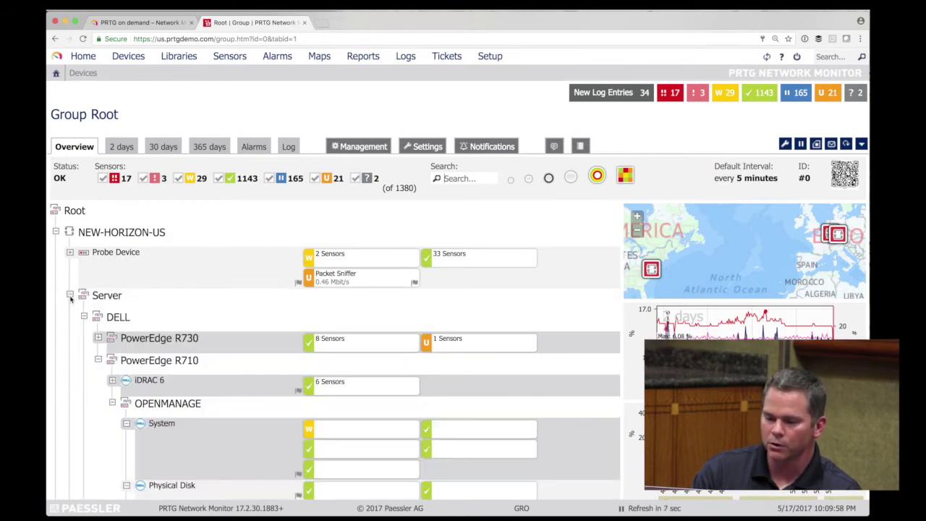
Look through the DELL server group and collapse OPENMANAGE, PowerEdge R710 and the whole DELL group
click(112, 404)
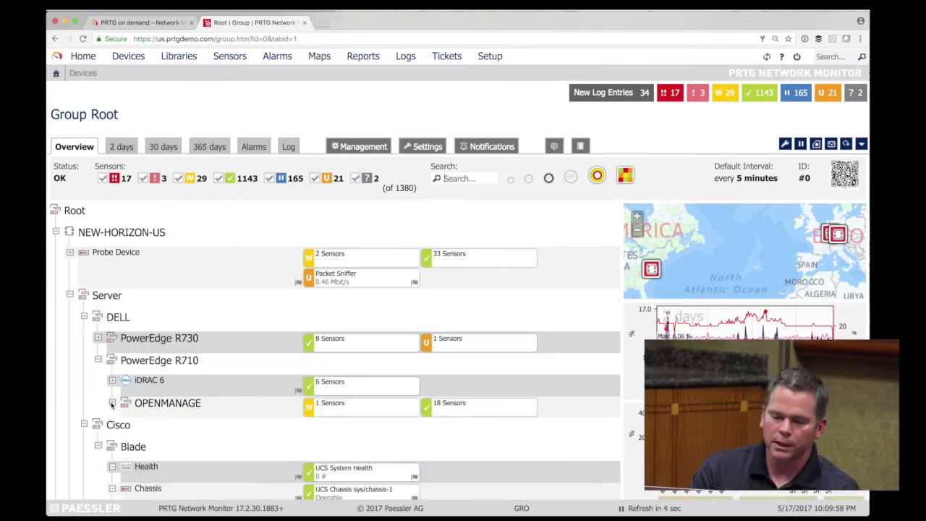
click(98, 360)
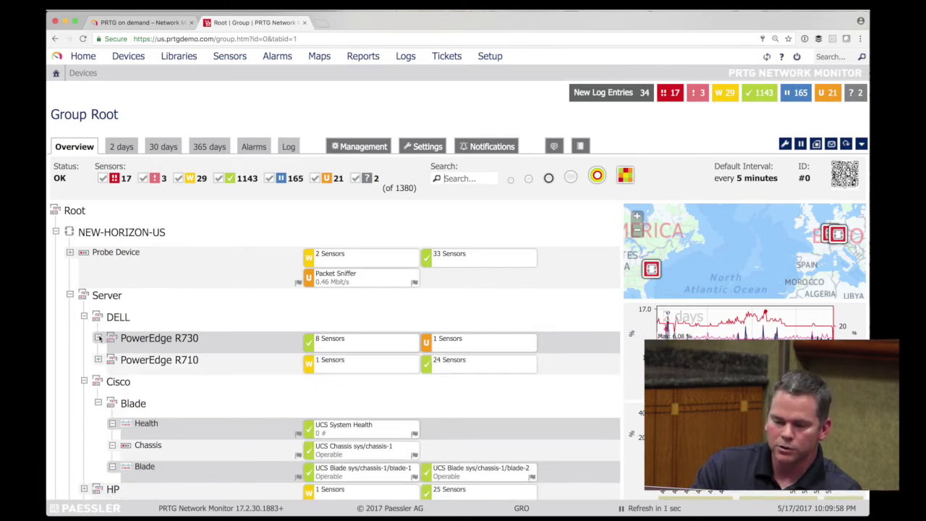
click(99, 337)
click(99, 338)
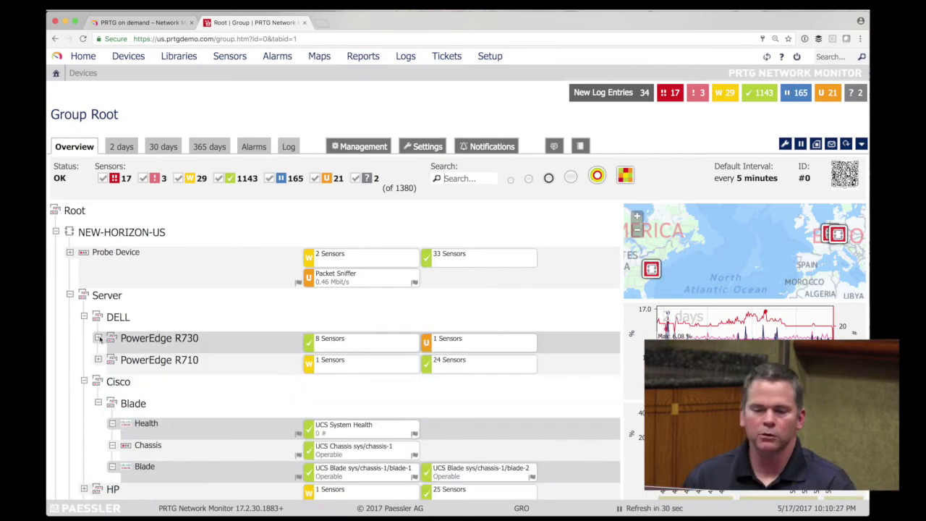
click(84, 317)
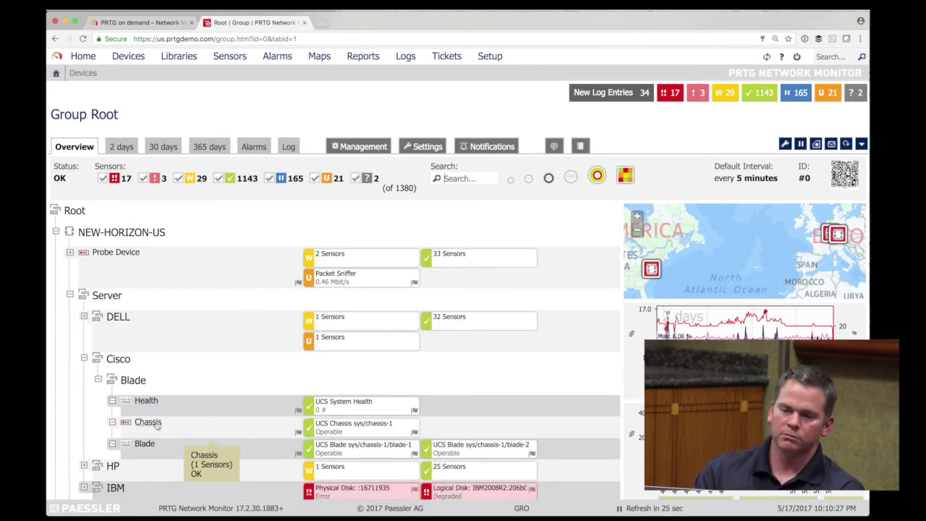
Expand the HP group and view the ProLiant System Health sensor in its ProLiant subgroup
click(84, 466)
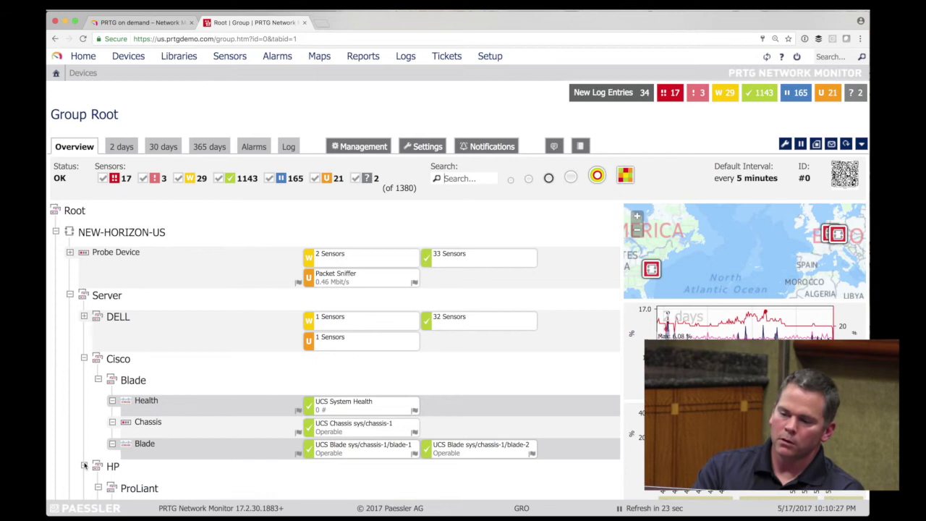
click(133, 489)
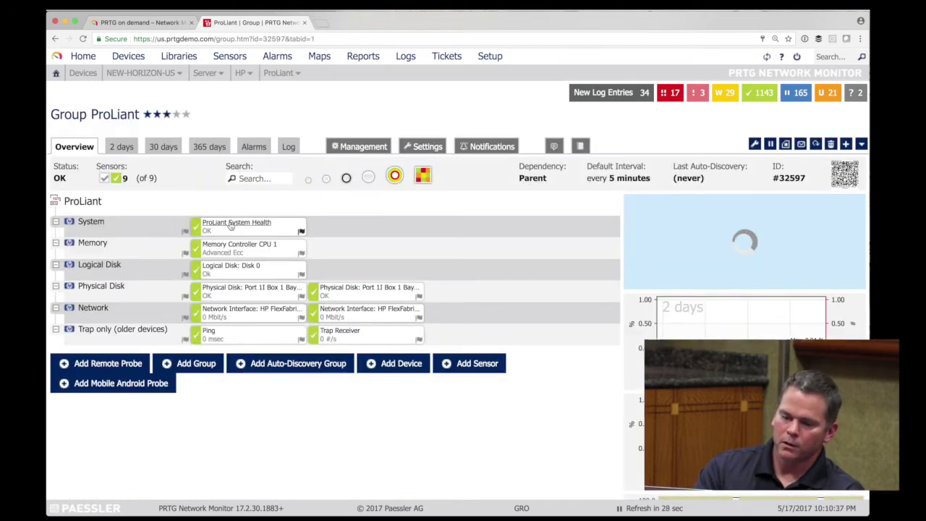
click(230, 226)
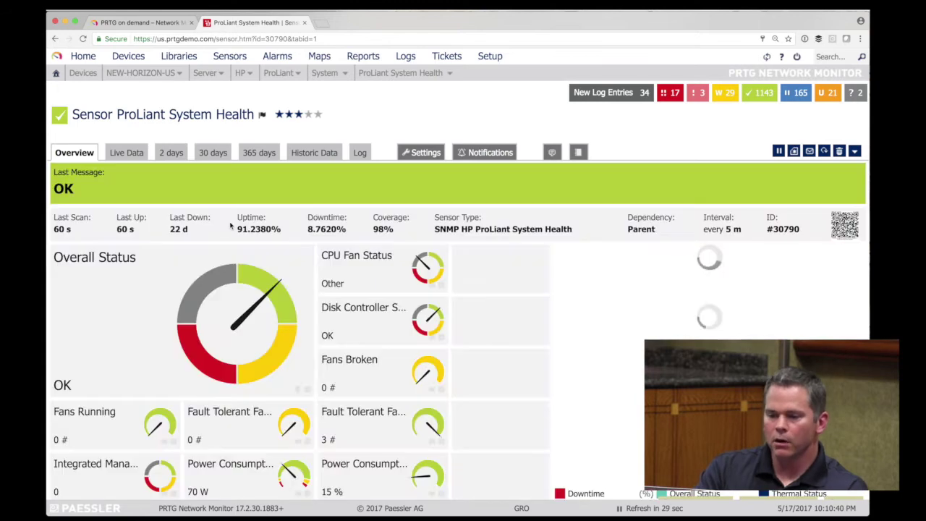
Return to the device tree, collapse the Cisco group and expand DELL down to PowerEdge R730
click(131, 61)
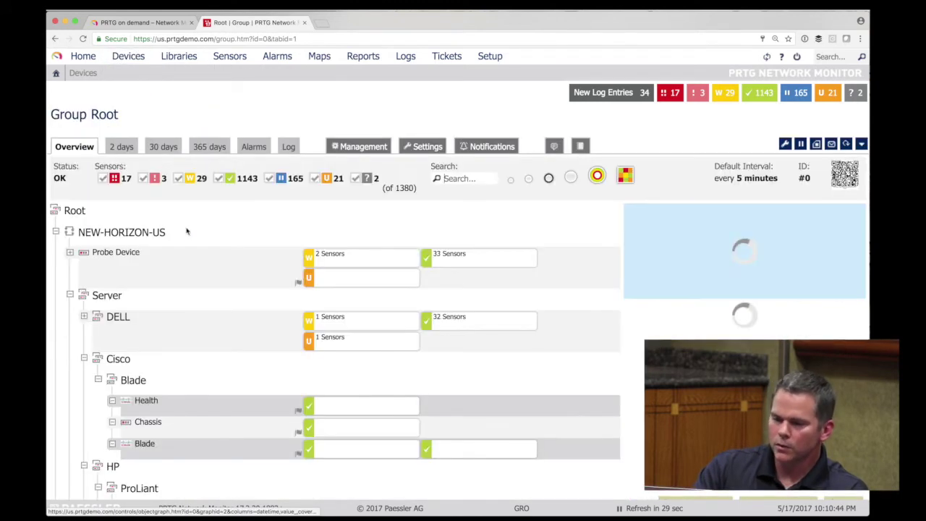
click(84, 358)
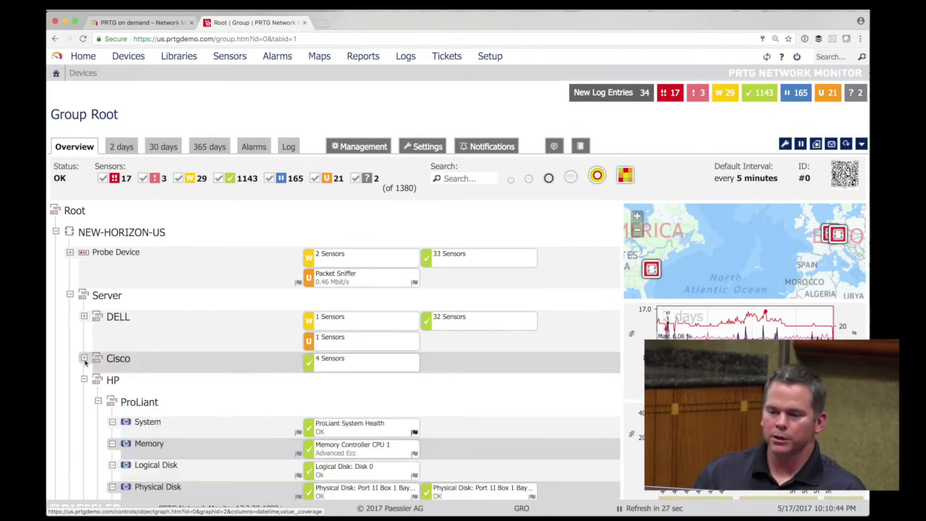
click(84, 317)
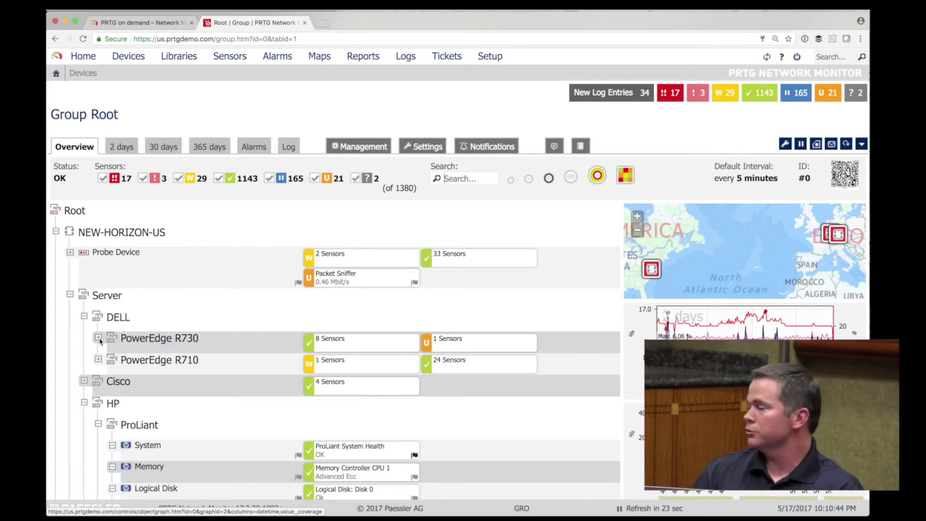
click(97, 337)
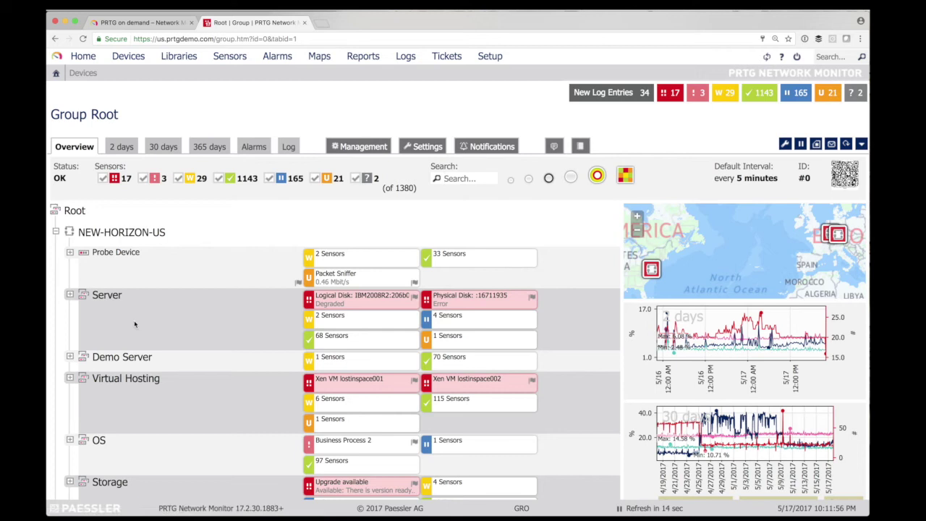
Collapse NEW-HORIZON-US to examine the probe locations on the map, and view the PAEQACLOUDRP probe's overview
click(56, 233)
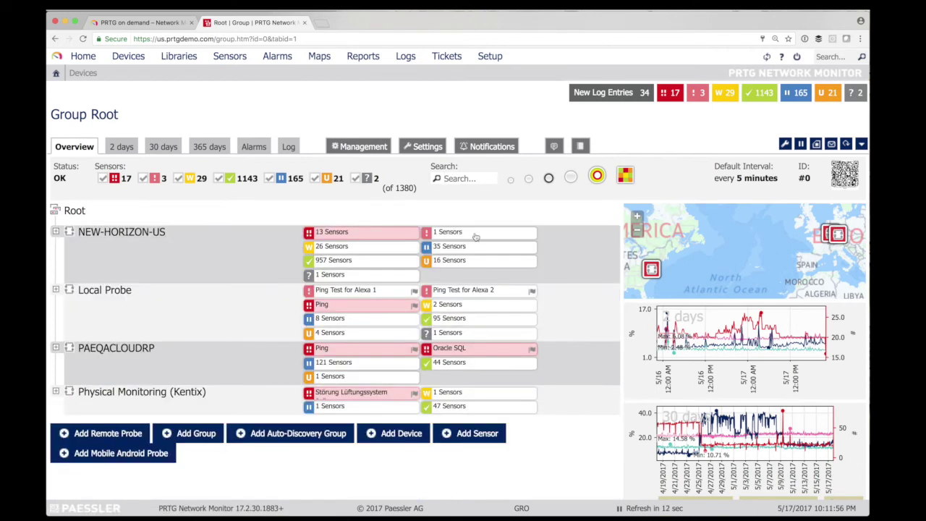
mouse_move(655, 272)
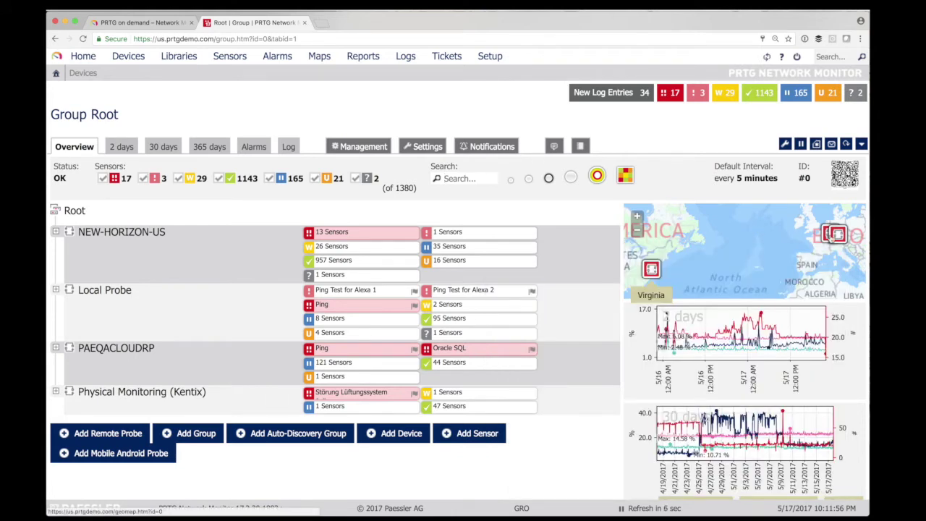
mouse_move(840, 239)
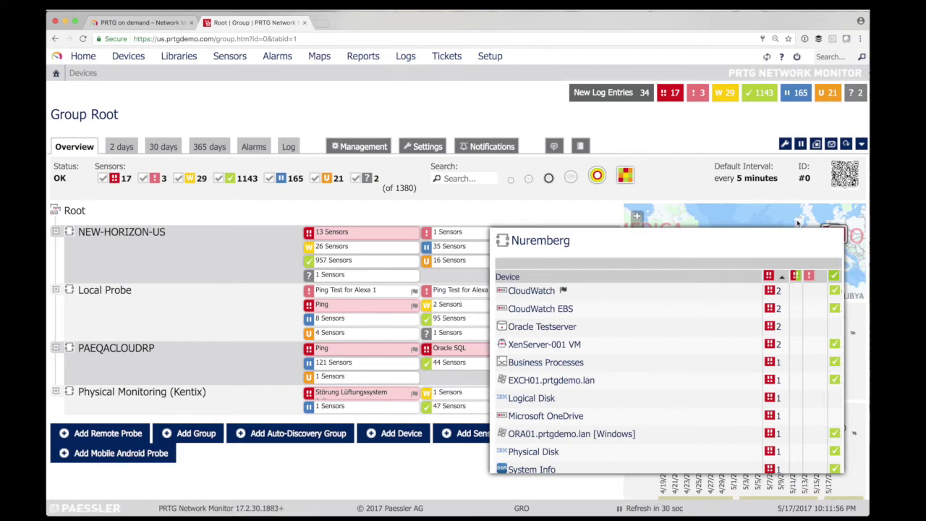
click(119, 348)
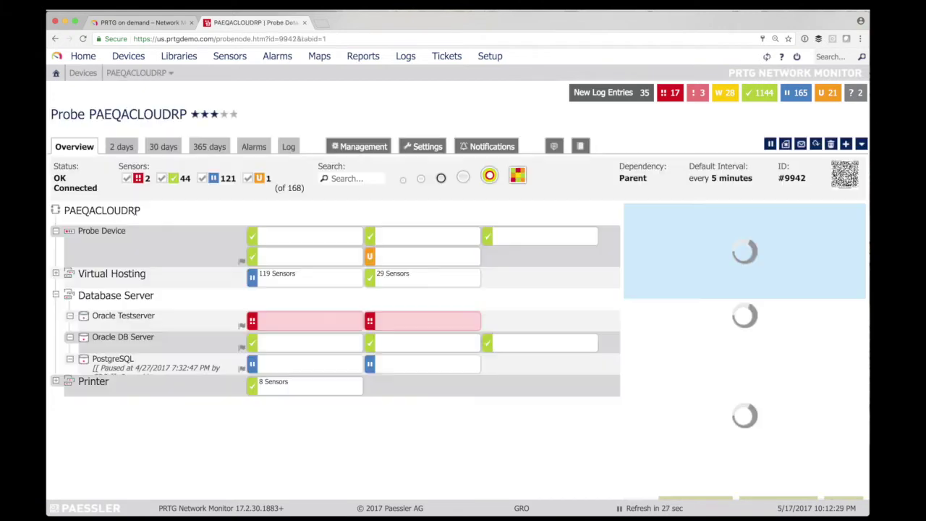
click(128, 56)
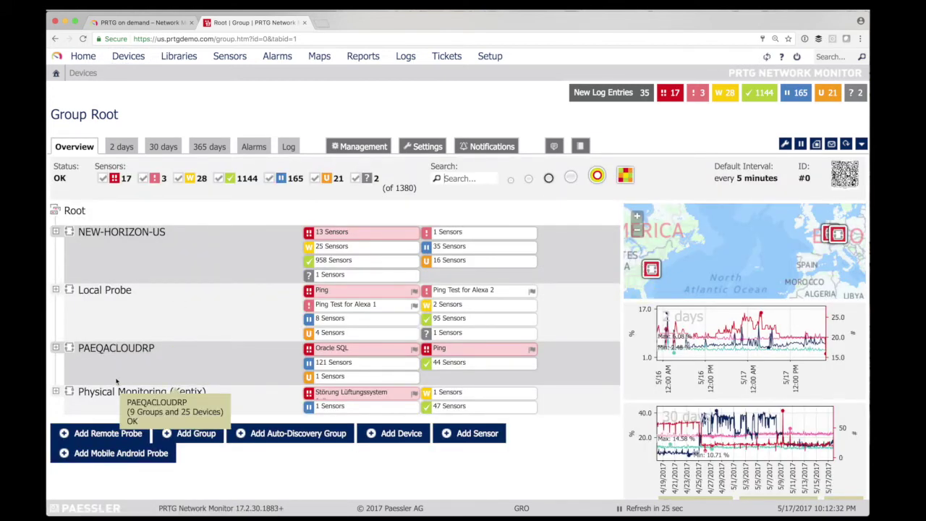
Examine the groups under the NEW-HORIZON-US probe and the root group's 2-day graphs
click(57, 232)
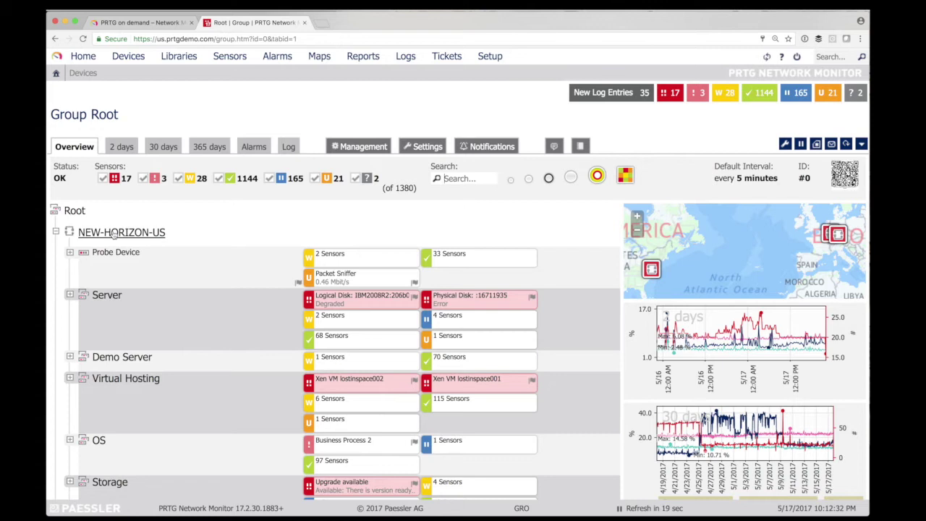
mouse_move(113, 235)
click(56, 233)
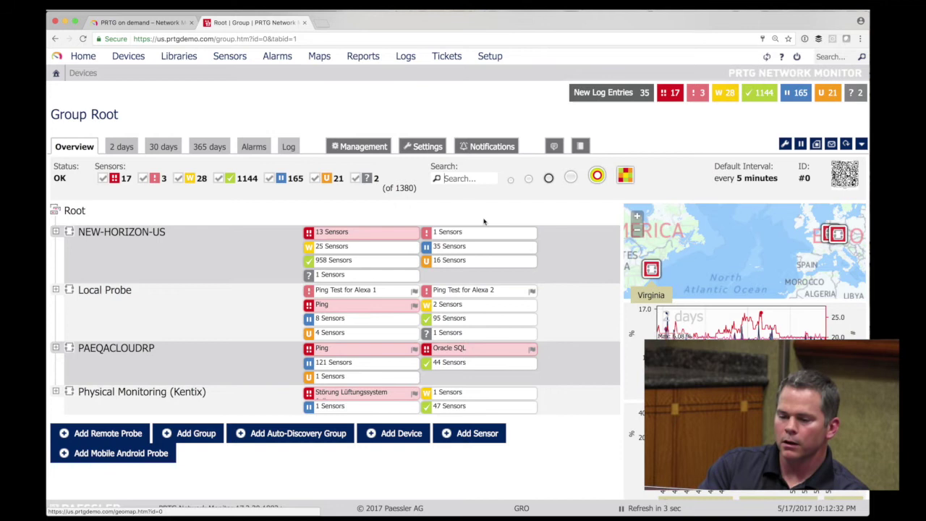
click(123, 148)
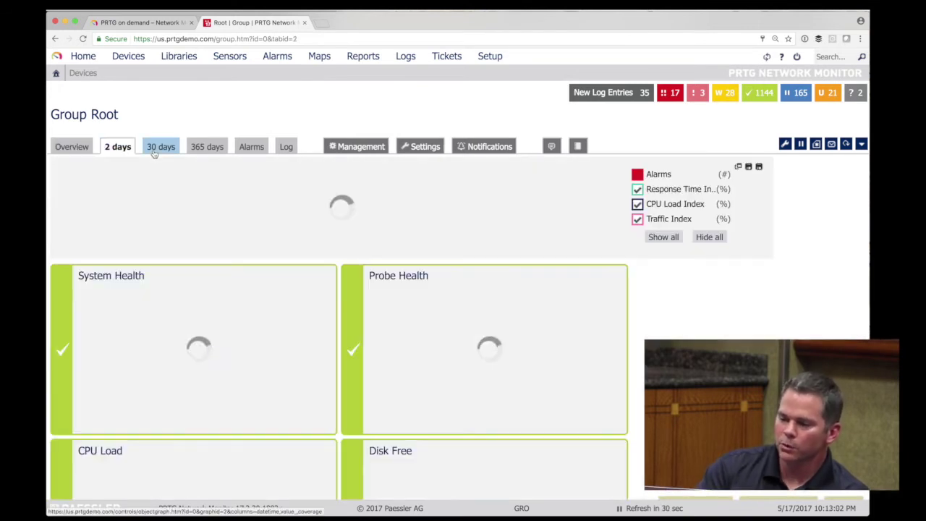
click(72, 147)
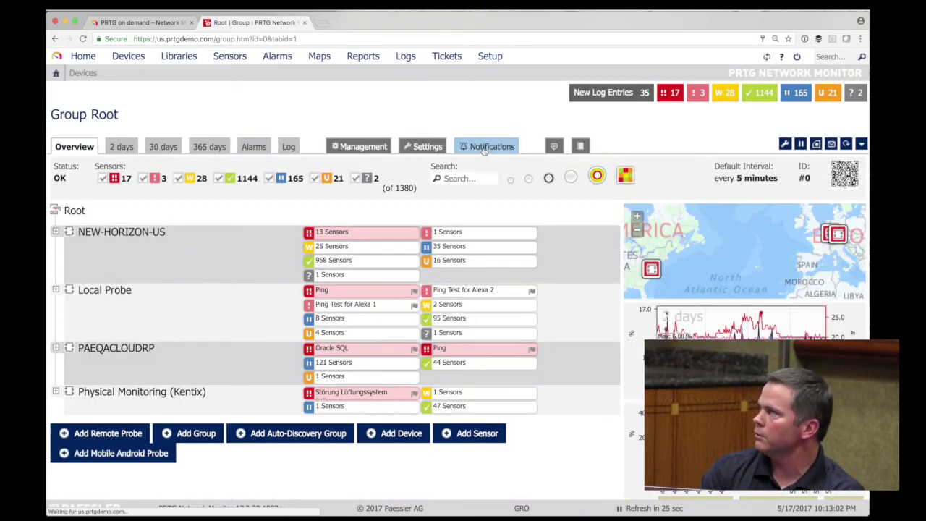
Add a state trigger to the root group's notifications and set its sensor state condition to Unusual
click(484, 147)
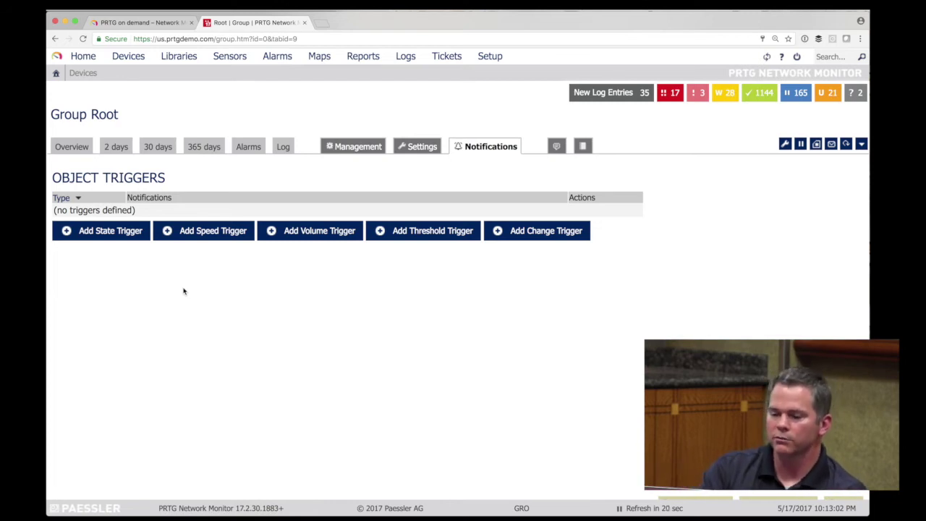
click(123, 232)
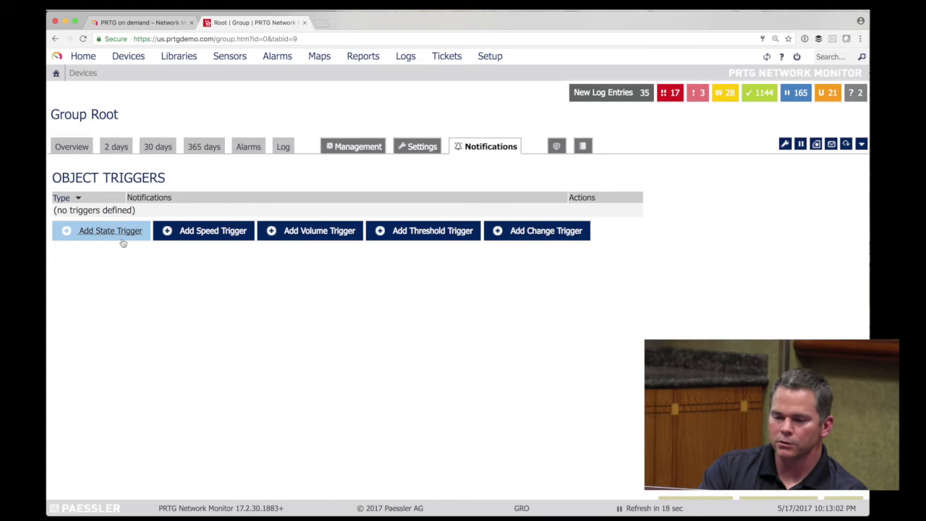
scroll(122, 242, down, 3)
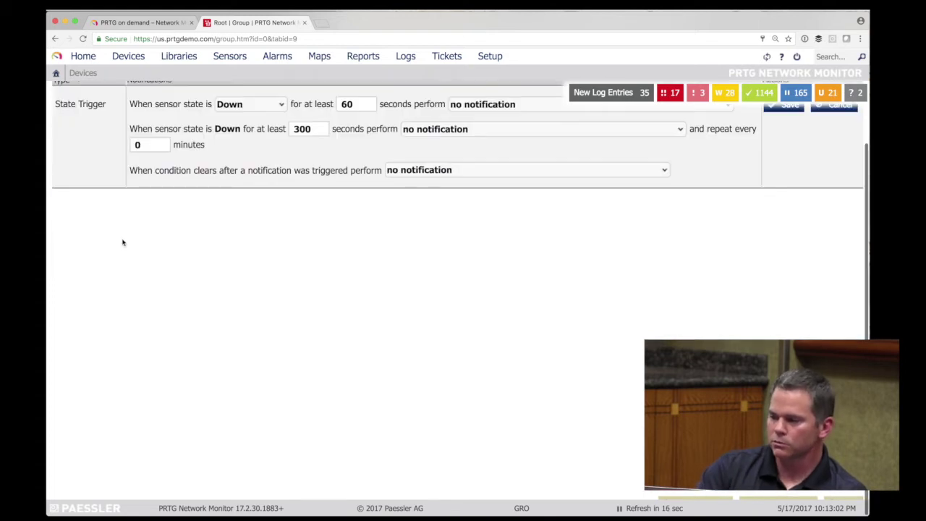
click(282, 105)
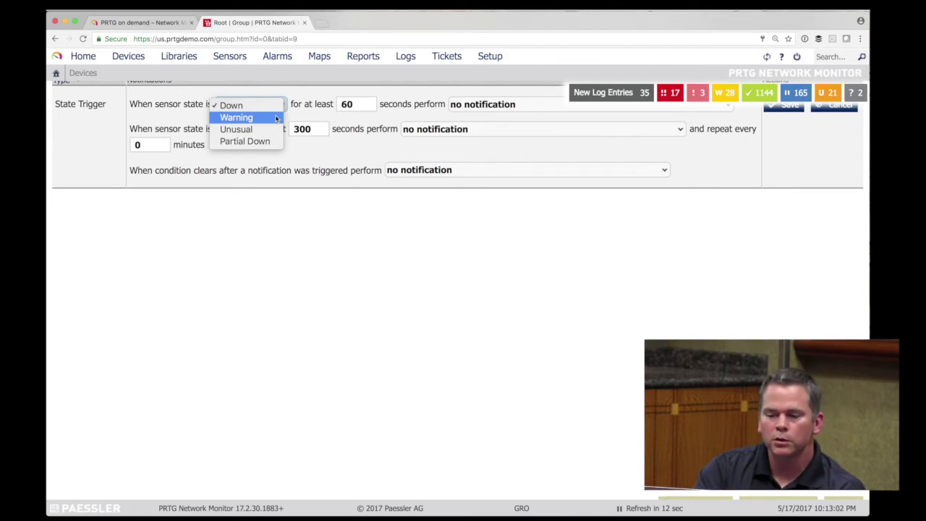
click(274, 129)
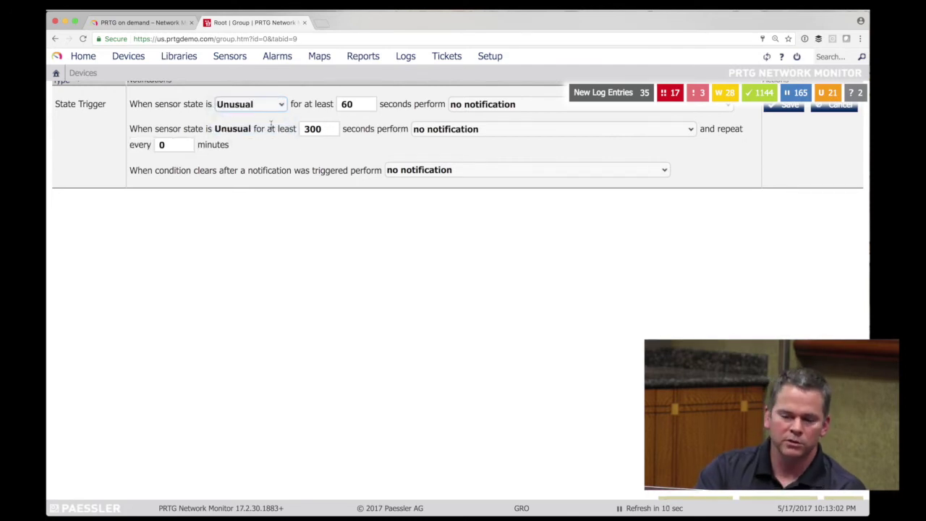
Set the state trigger to perform Email to Admin after 60 seconds and change its sensor state condition to Down
click(476, 107)
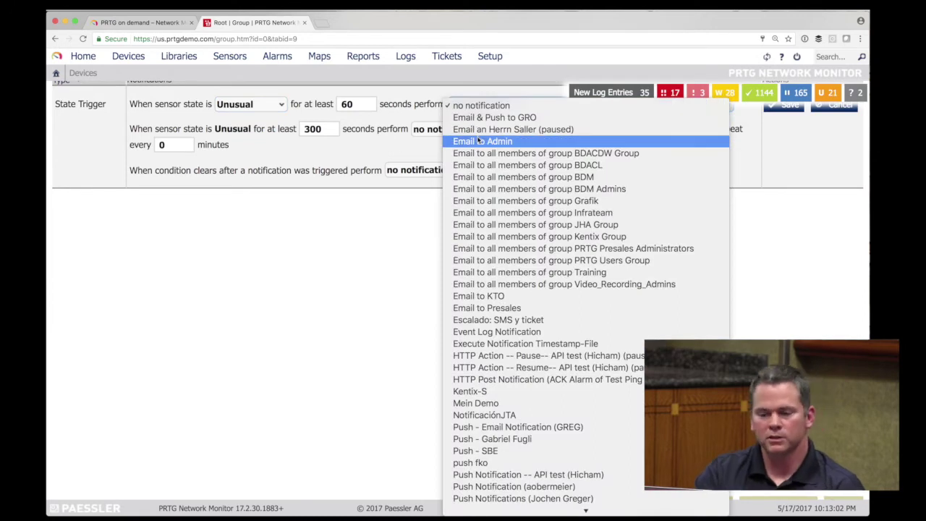
click(478, 140)
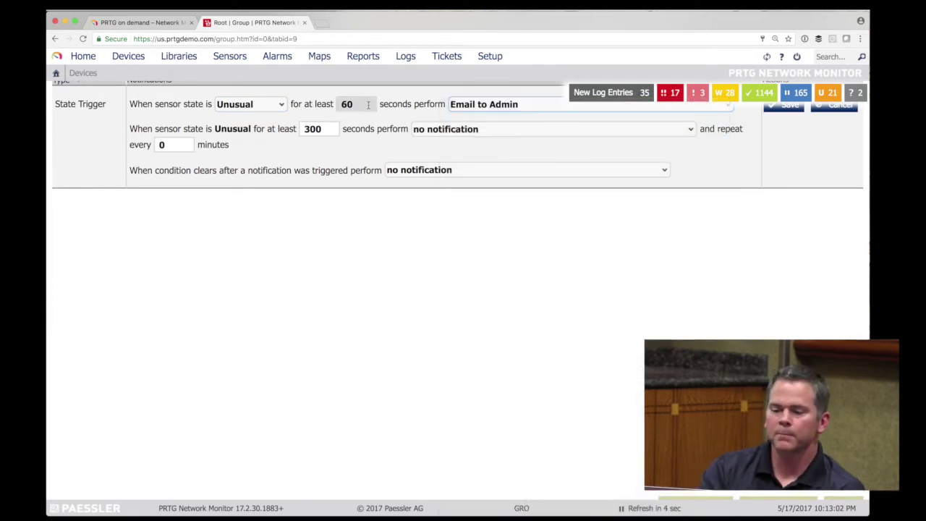
click(271, 104)
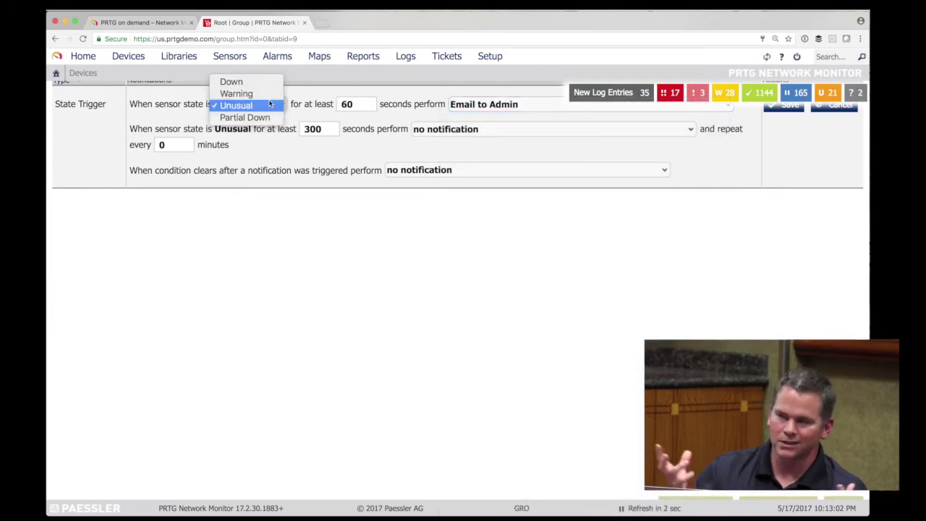
click(250, 81)
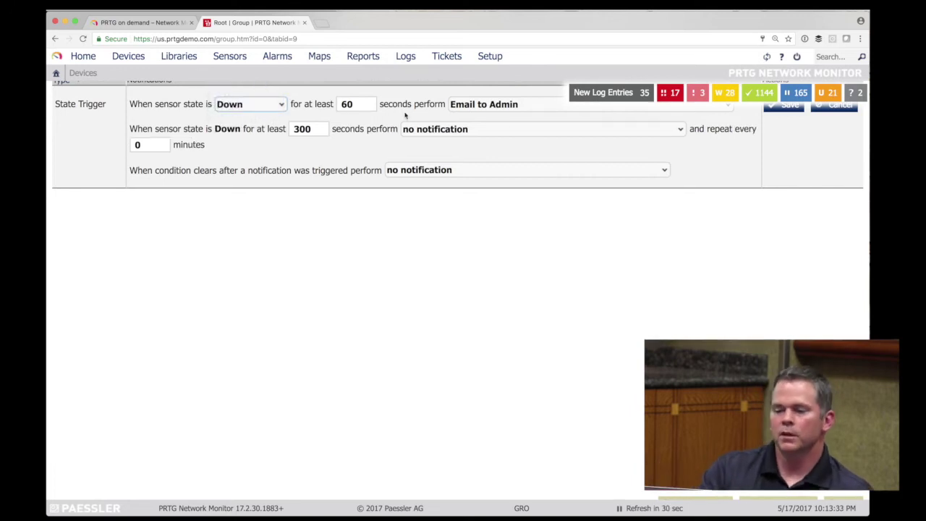
click(477, 107)
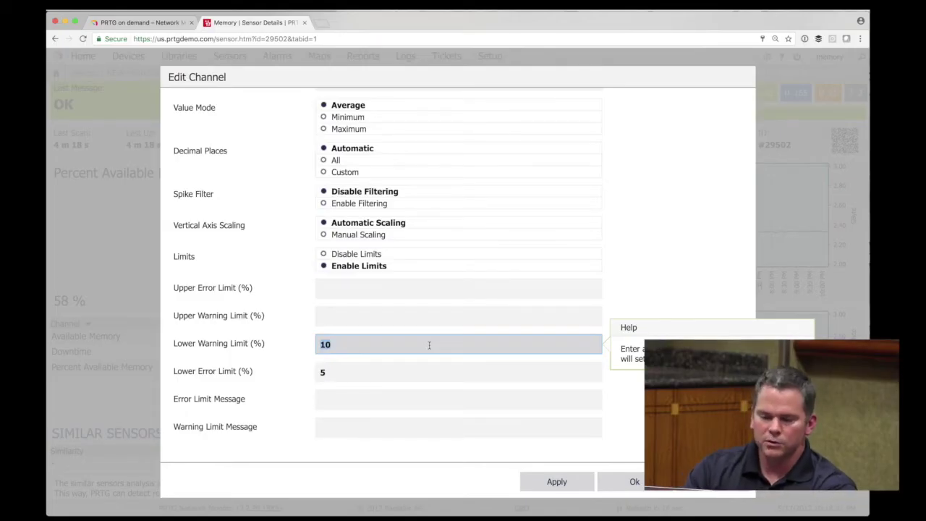
Set the Percent Available Memory channel's lower warning limit to 20% and its lower error limit to 10%
text(20)
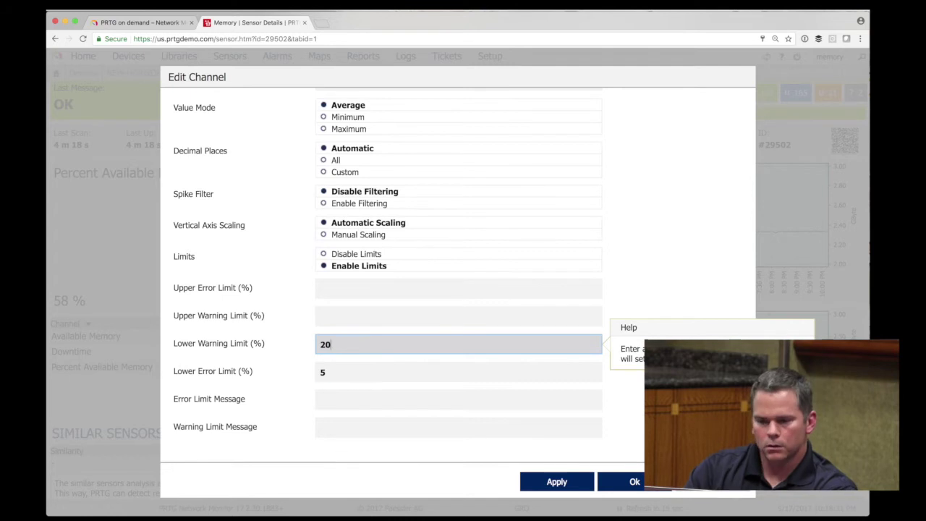
key(Tab)
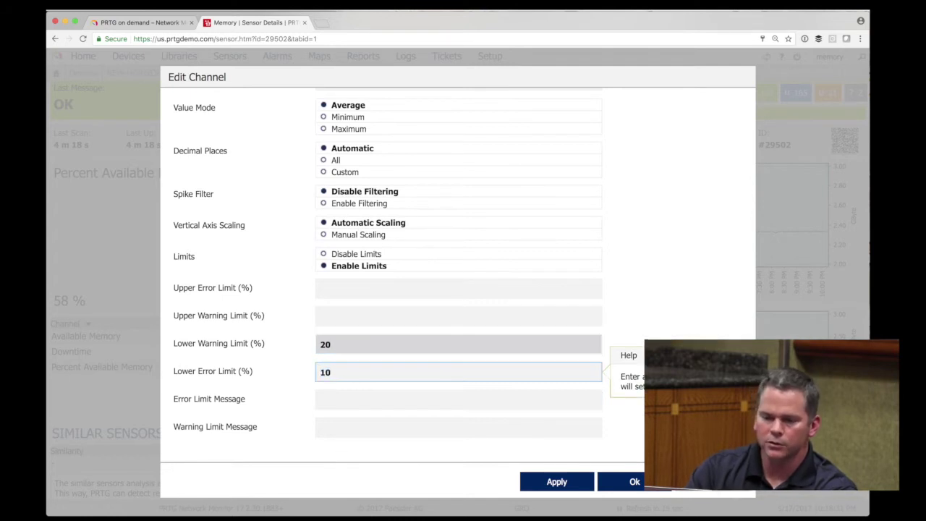
scroll(457, 274, up, 1)
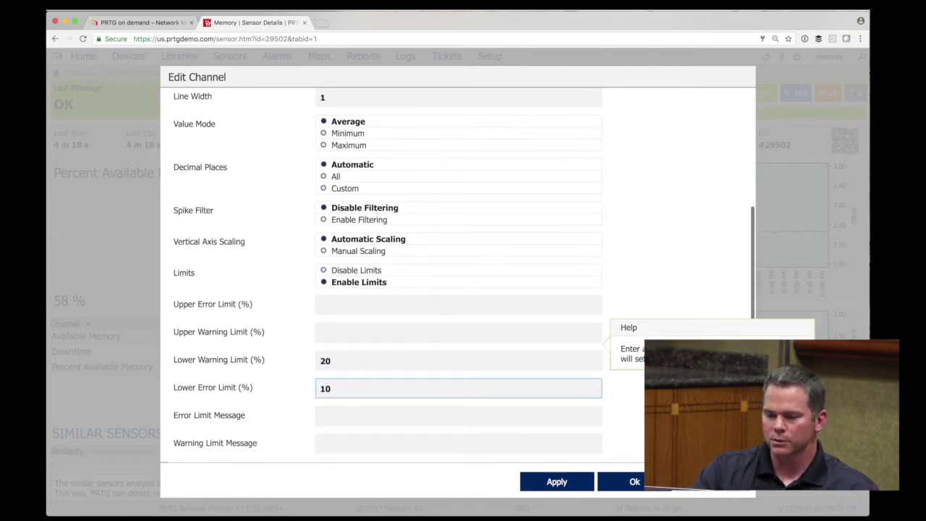
scroll(419, 347, up, 5)
scroll(420, 348, up, 5)
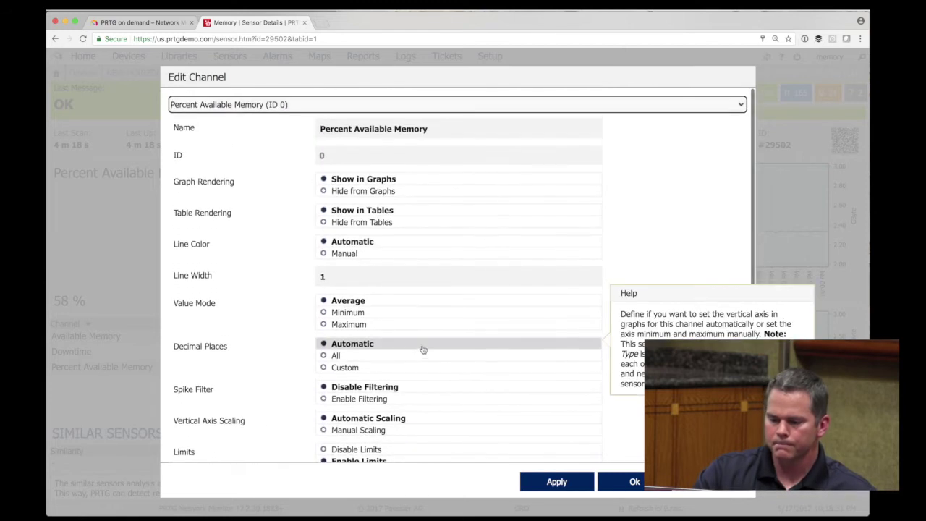
mouse_move(419, 352)
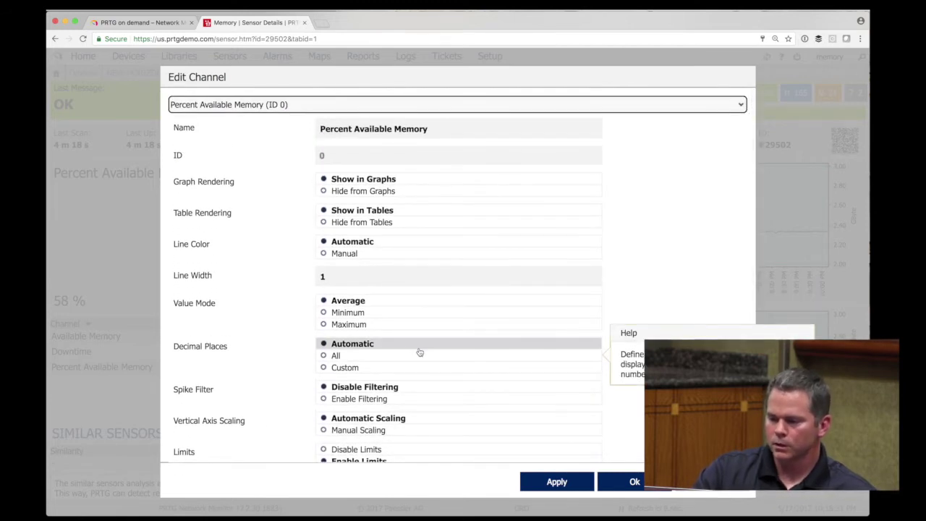
scroll(420, 352, down, 5)
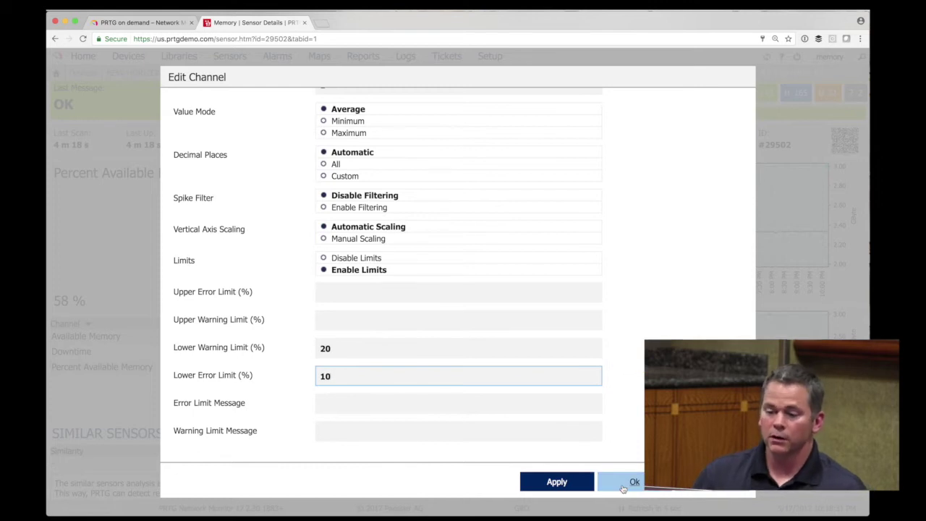
Set the Percent Available Memory channel's lower warning limit to 10% and lower error limit to 5%, and confirm the channel settings
double_click(502, 356)
text(10)
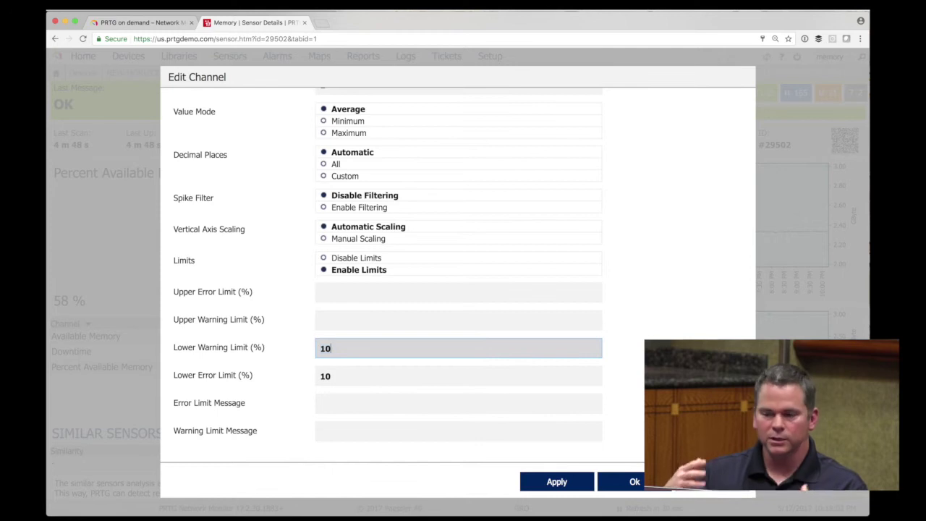
key(Tab)
text(5)
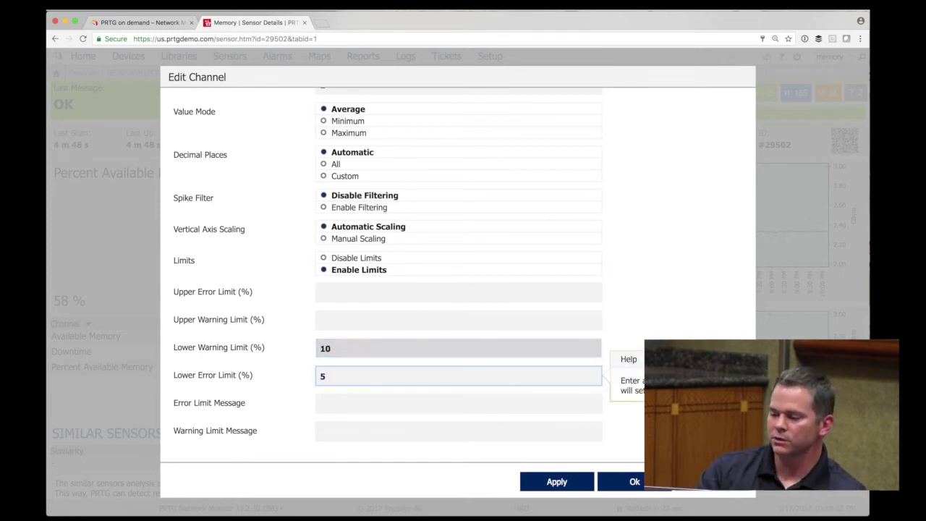
scroll(530, 364, up, 2)
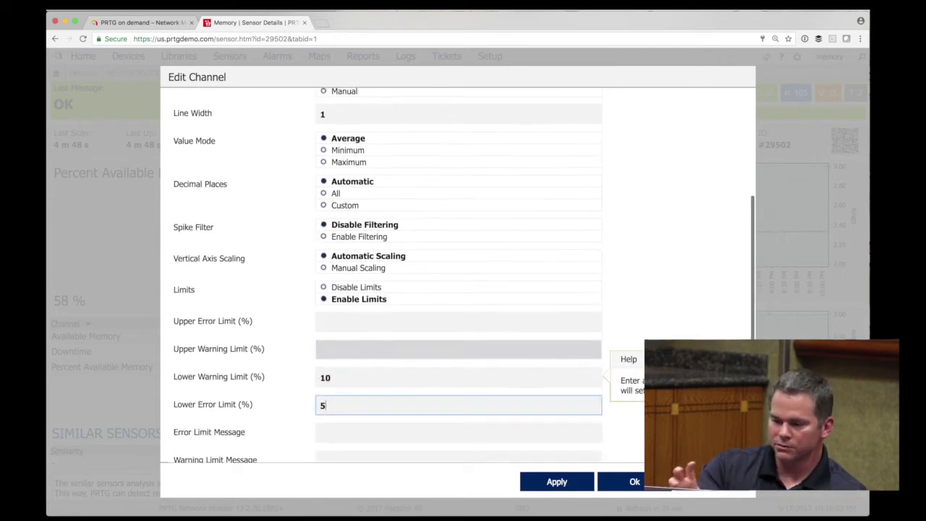
scroll(529, 365, down, 3)
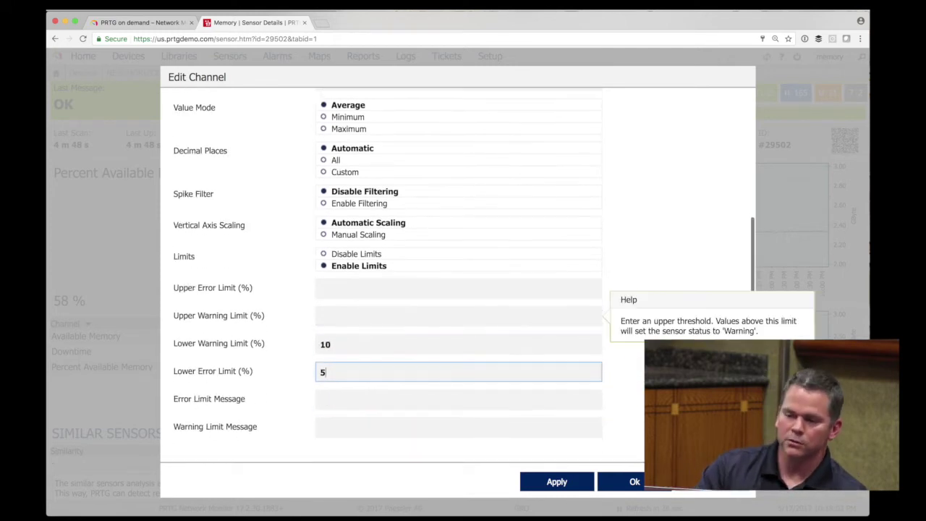
click(618, 483)
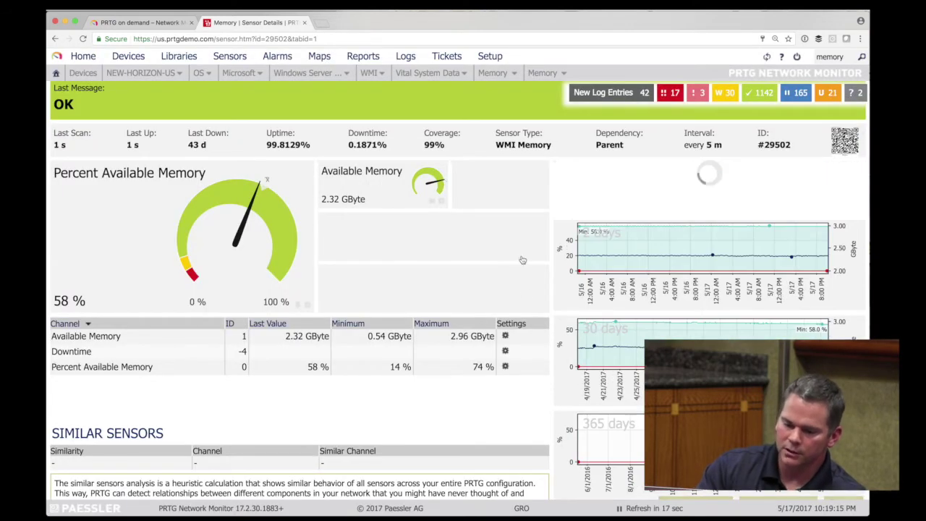
Examine the Memory sensor's overview graphs and view its notification triggers
scroll(693, 159, down, 4)
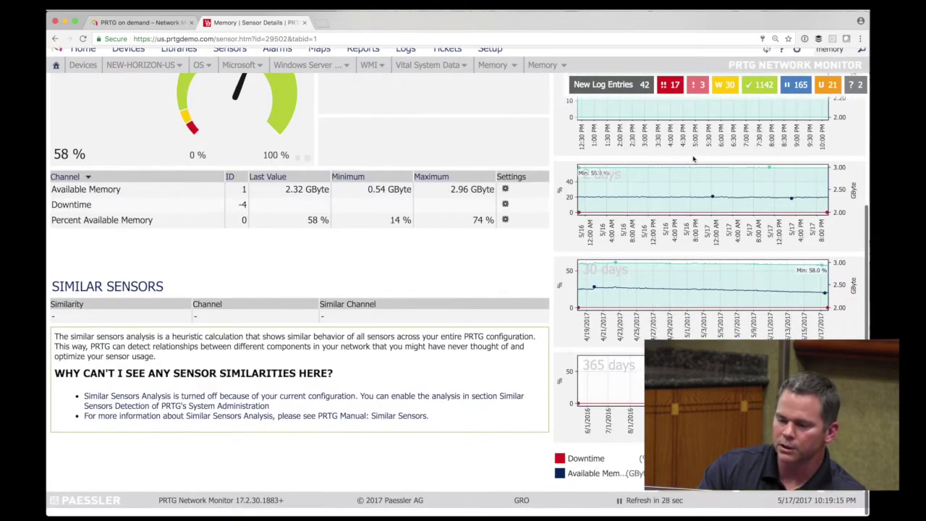
scroll(693, 159, up, 6)
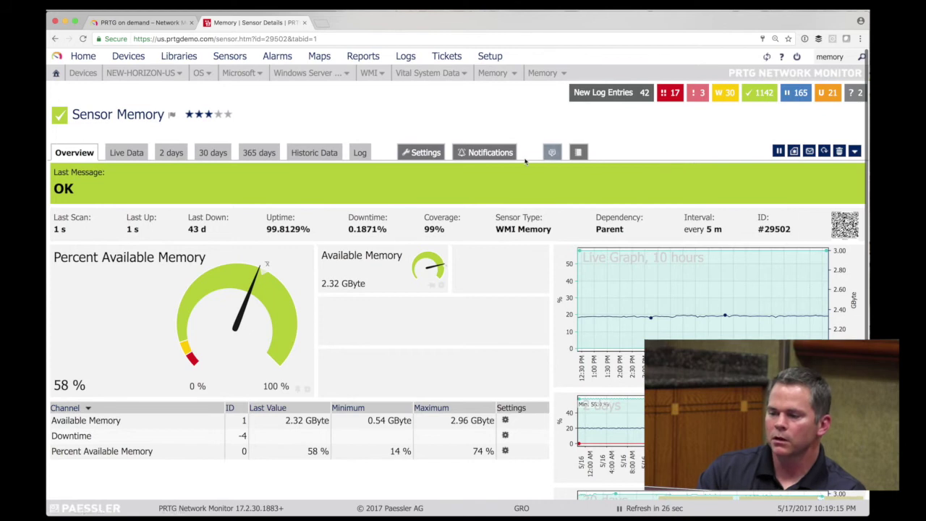
click(486, 153)
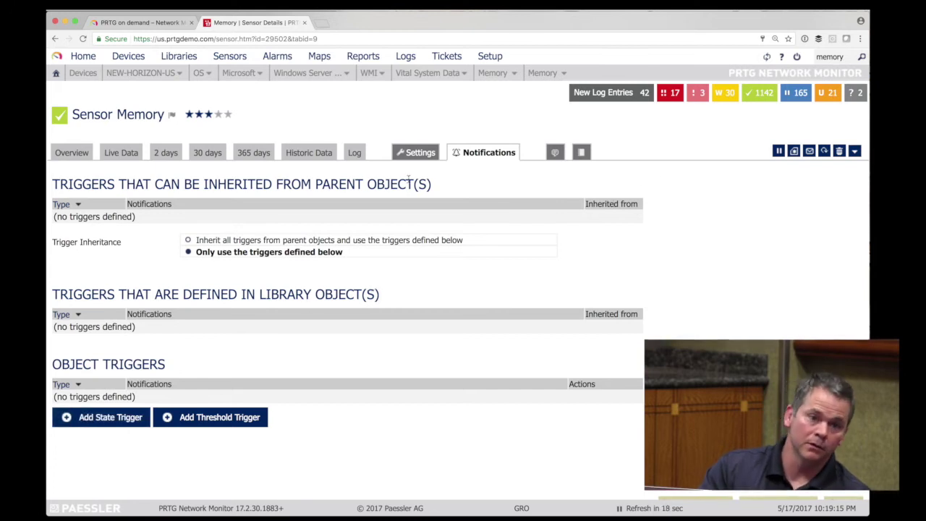
Browse the notifications defined in the account settings and start adding a new notification
mouse_move(494, 57)
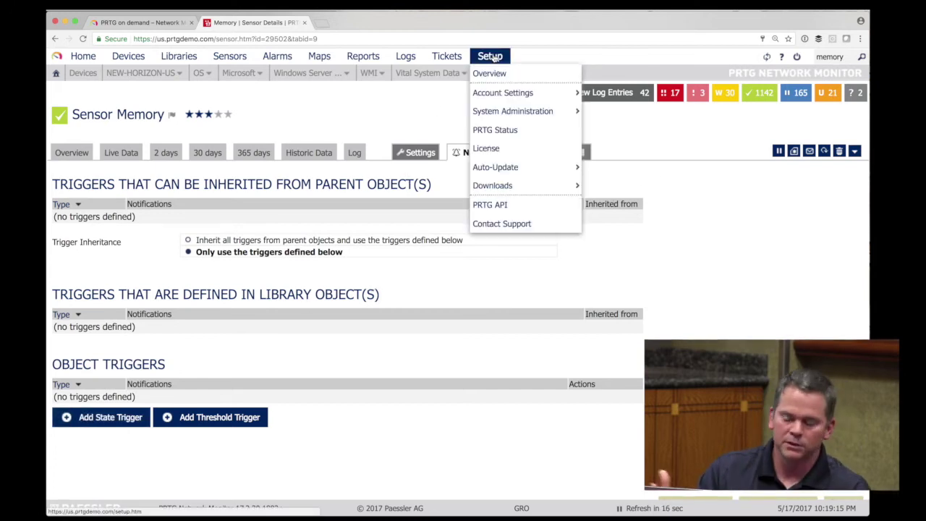
mouse_move(517, 92)
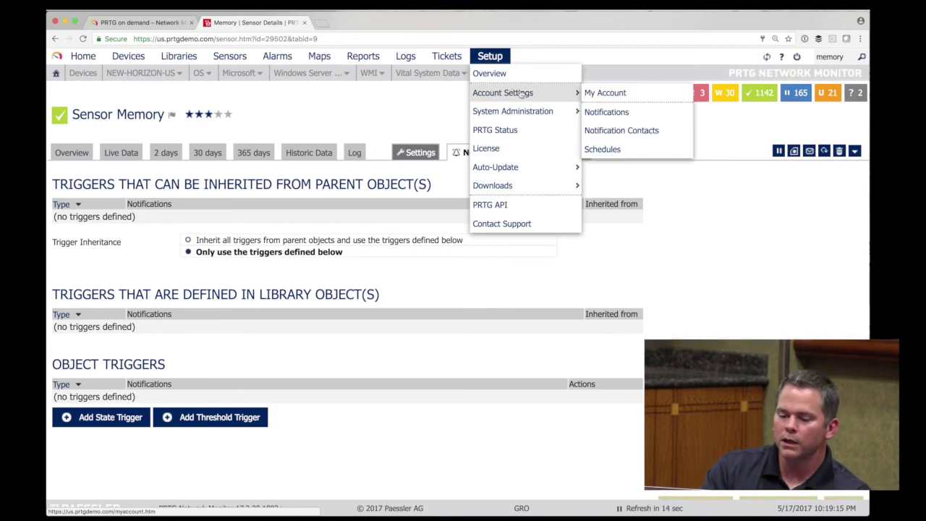
click(599, 113)
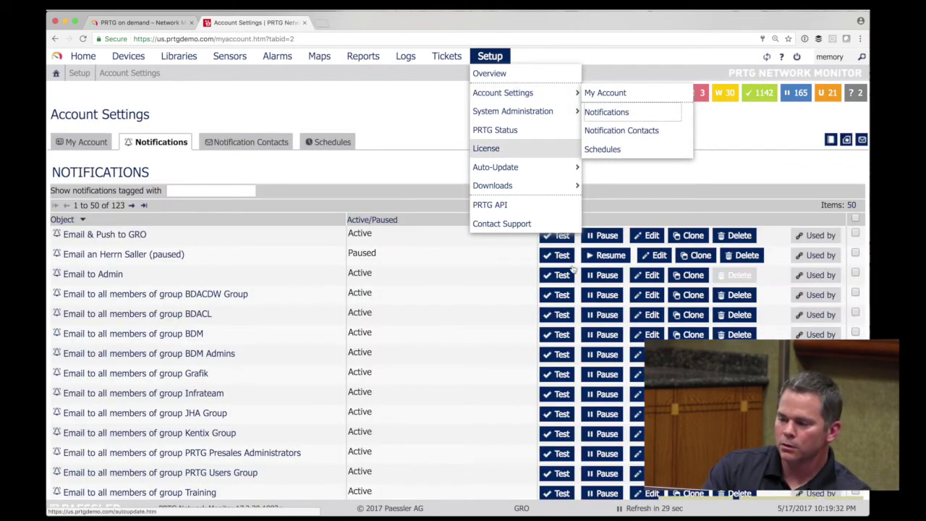
scroll(589, 366, down, 15)
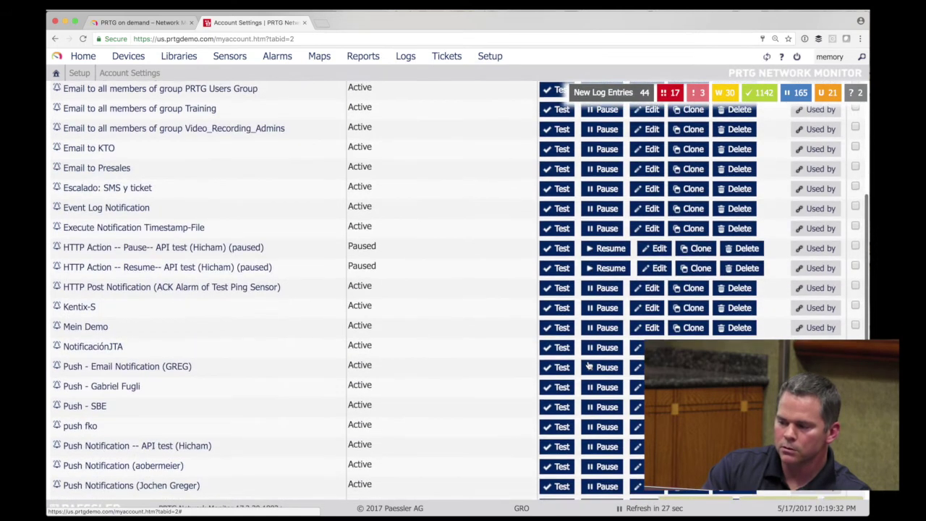
scroll(590, 361, down, 4)
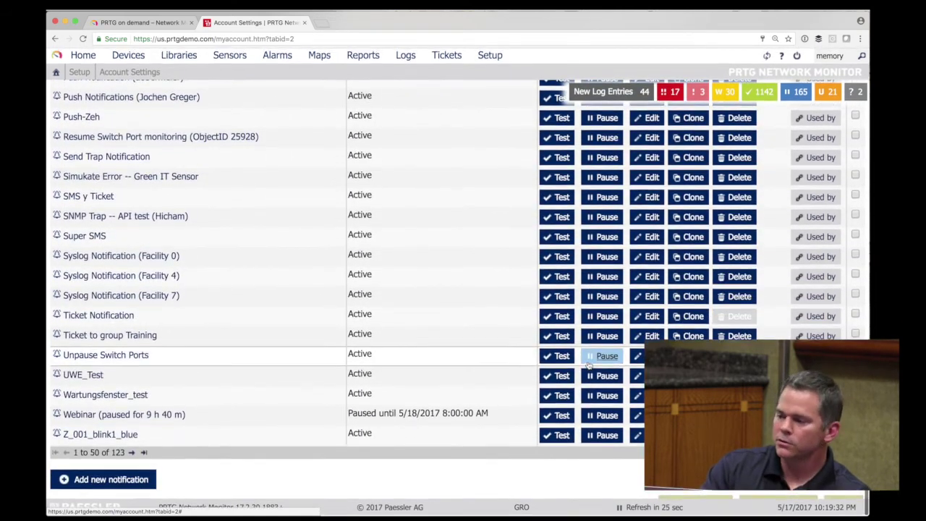
click(104, 481)
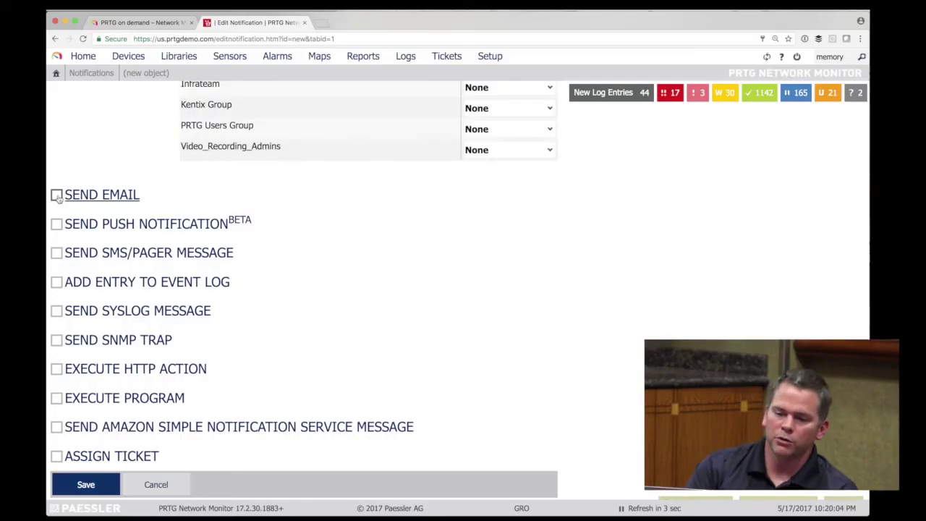
Examine the new notification's push notification and SMS/pager message settings, disabling each method again after viewing it
click(56, 224)
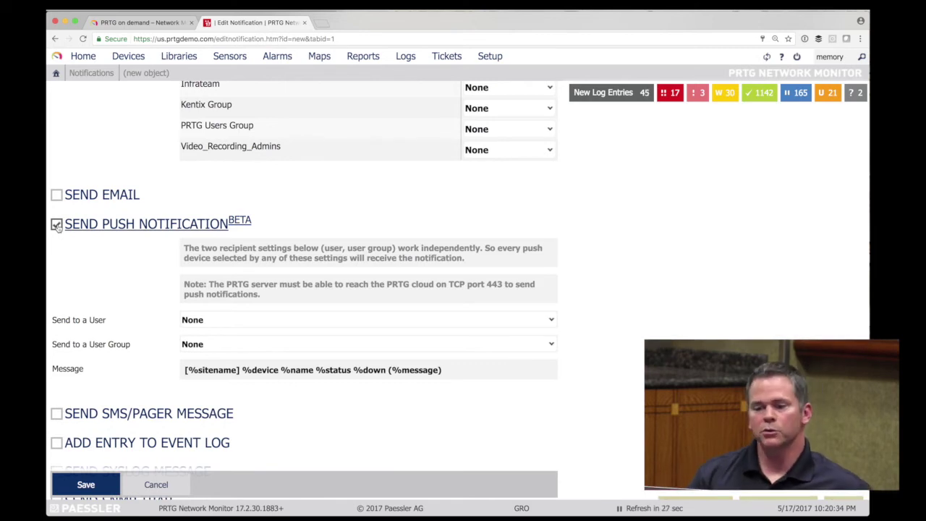
click(57, 225)
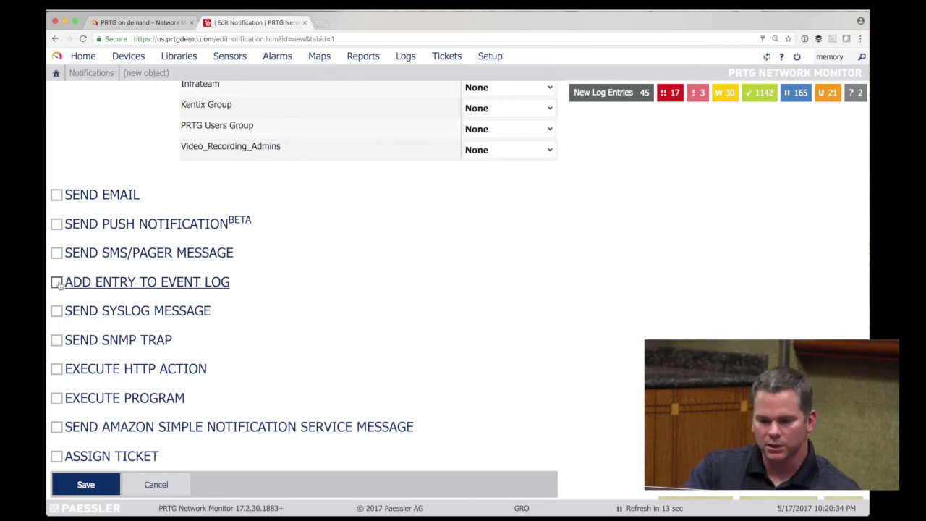
click(56, 254)
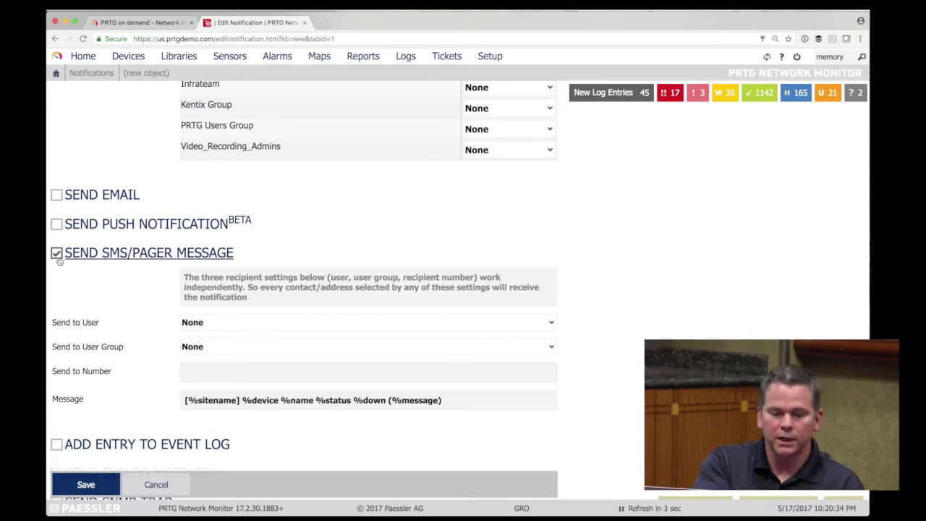
click(57, 254)
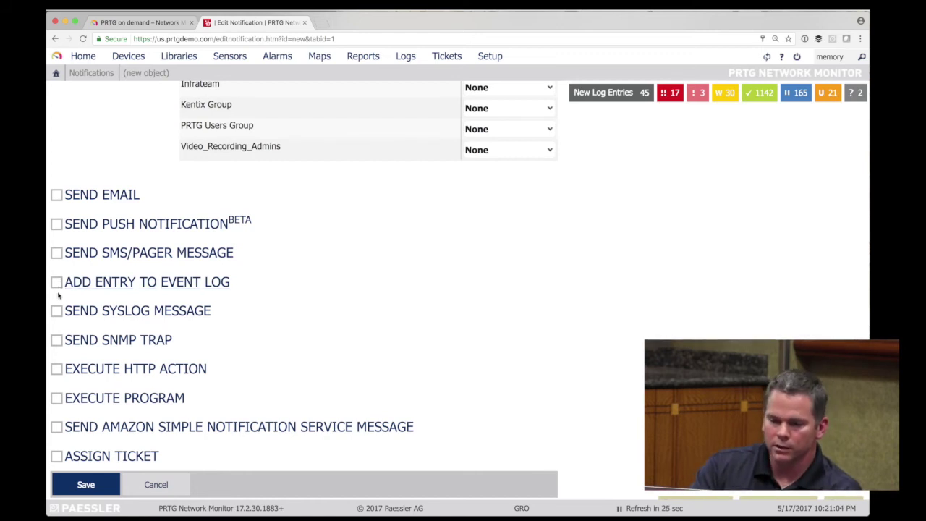
Examine the new notification's event log, syslog message and SNMP trap settings, disabling each method again after viewing it
click(57, 283)
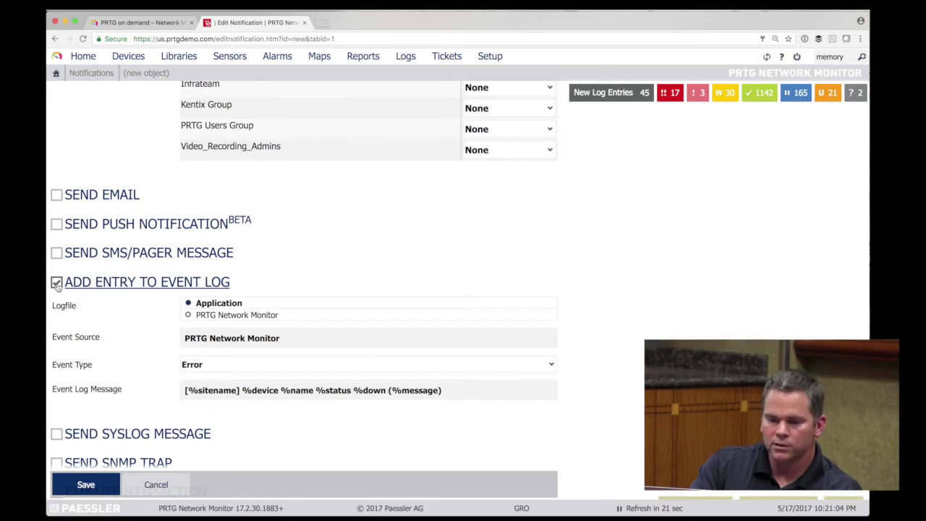
click(58, 283)
click(58, 314)
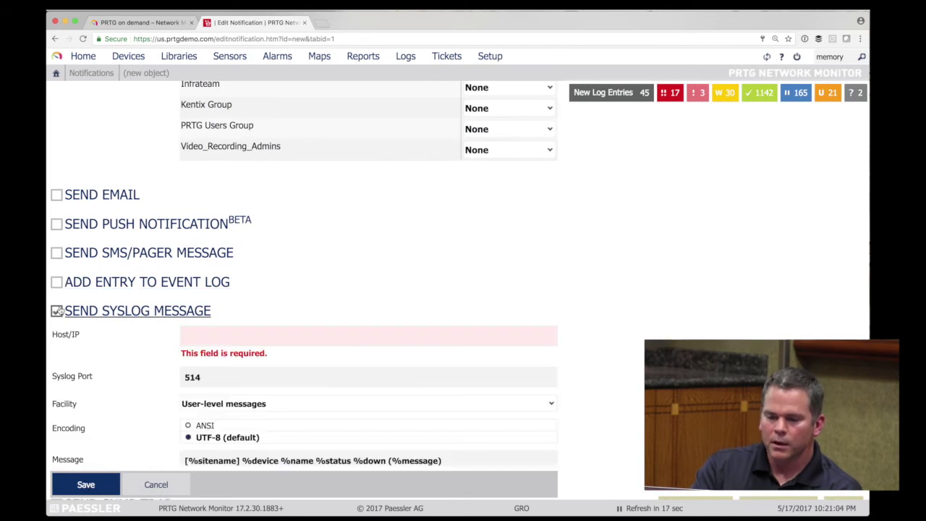
click(58, 313)
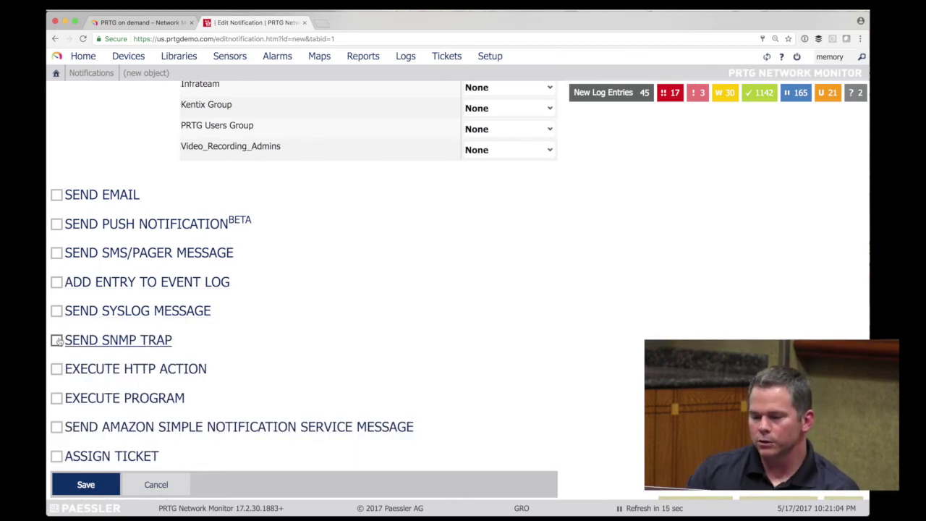
click(58, 341)
click(58, 341)
Enable Execute HTTP Action for the new notification and make its URL ready for entry
click(57, 369)
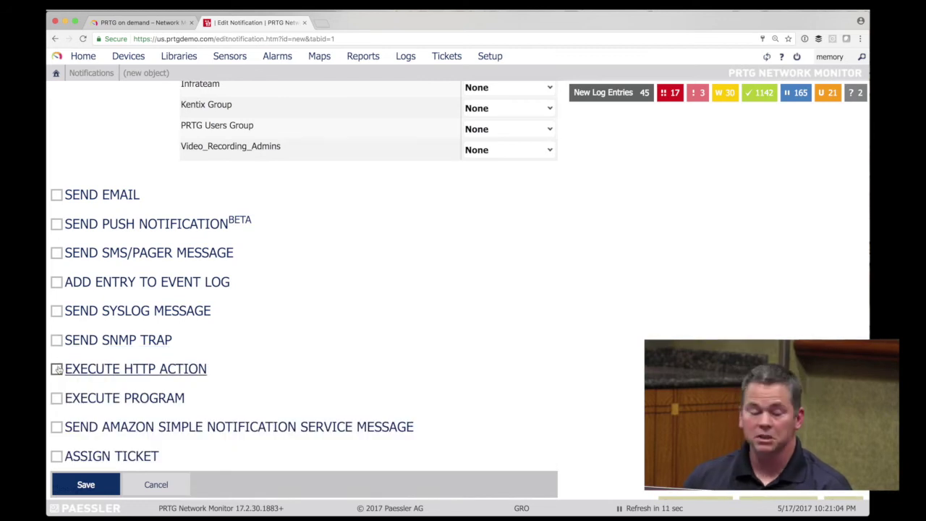
scroll(97, 411, down, 3)
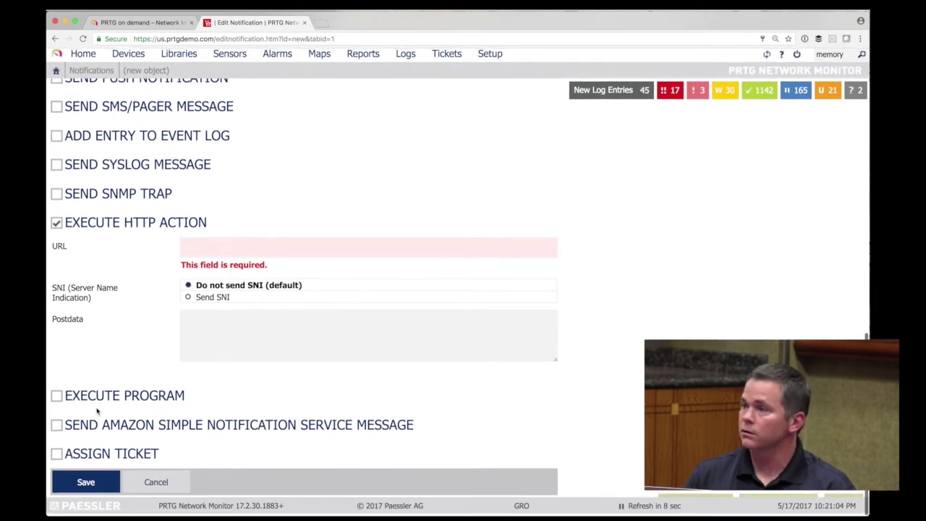
click(229, 253)
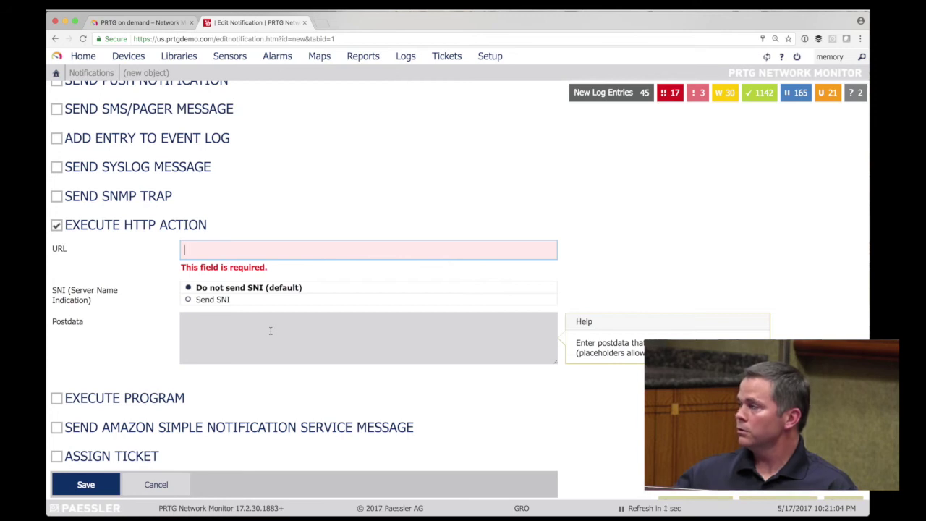
Examine the new notification's Execute HTTP Action settings for URL, SNI and postdata, and leave the method disabled
click(267, 247)
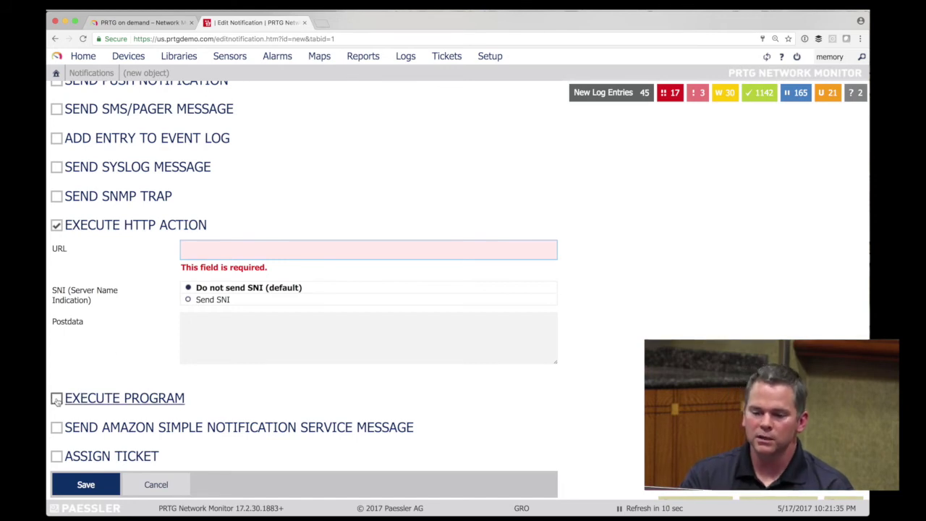
click(260, 247)
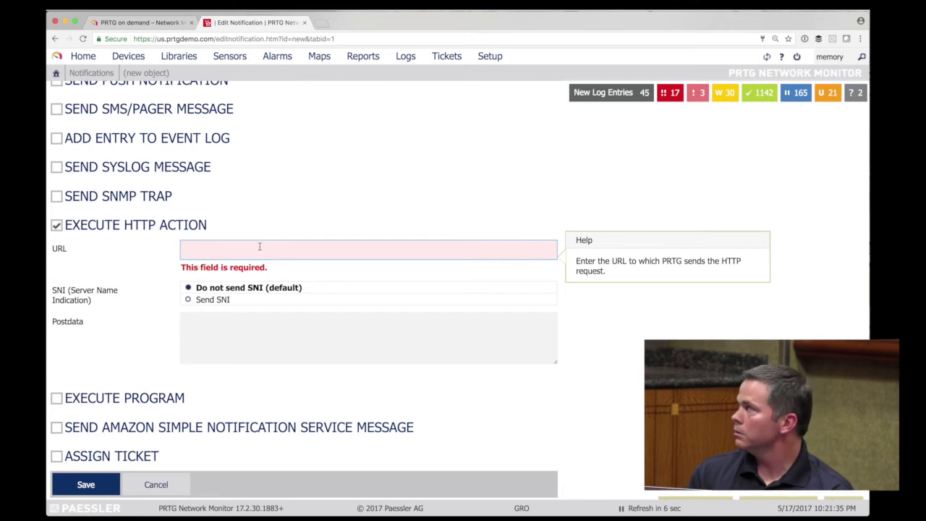
click(56, 225)
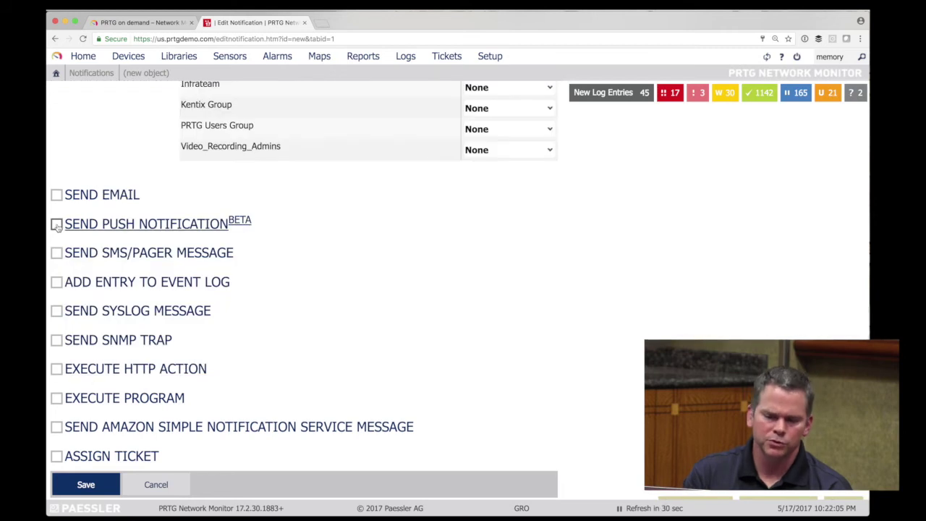
click(56, 369)
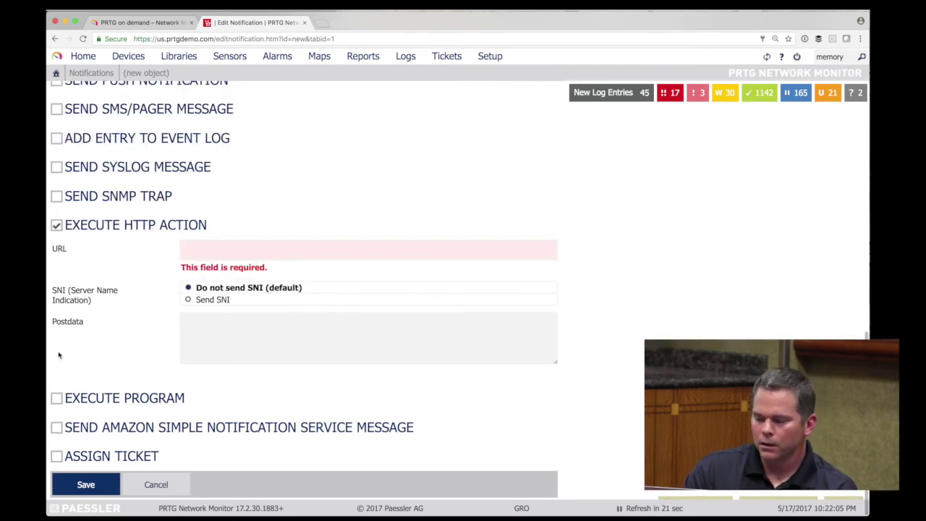
click(57, 225)
Enable Execute Program for the new notification and examine its settings and selectable program files without choosing one
click(56, 398)
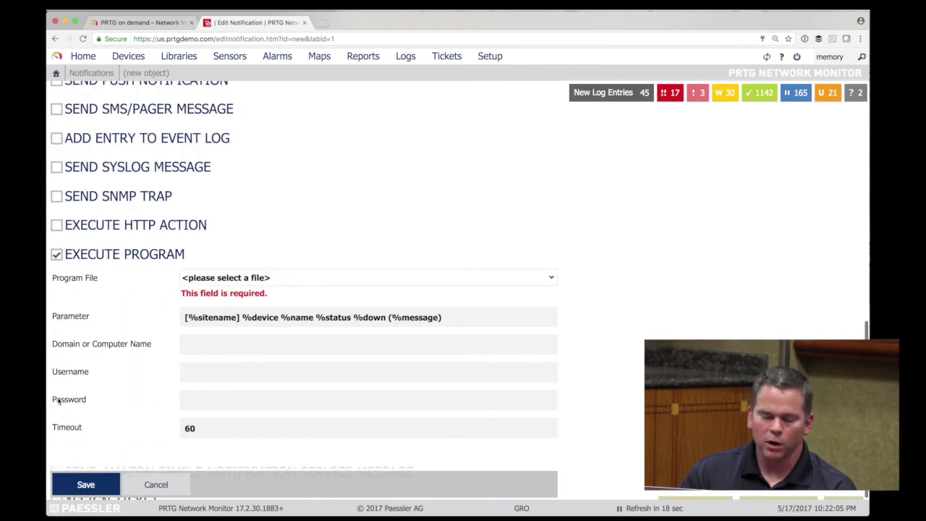
click(250, 283)
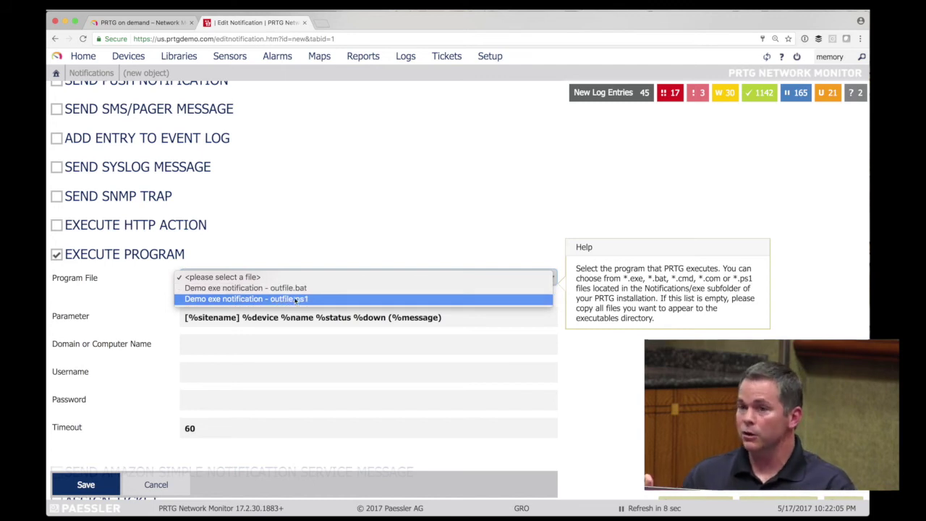
click(325, 343)
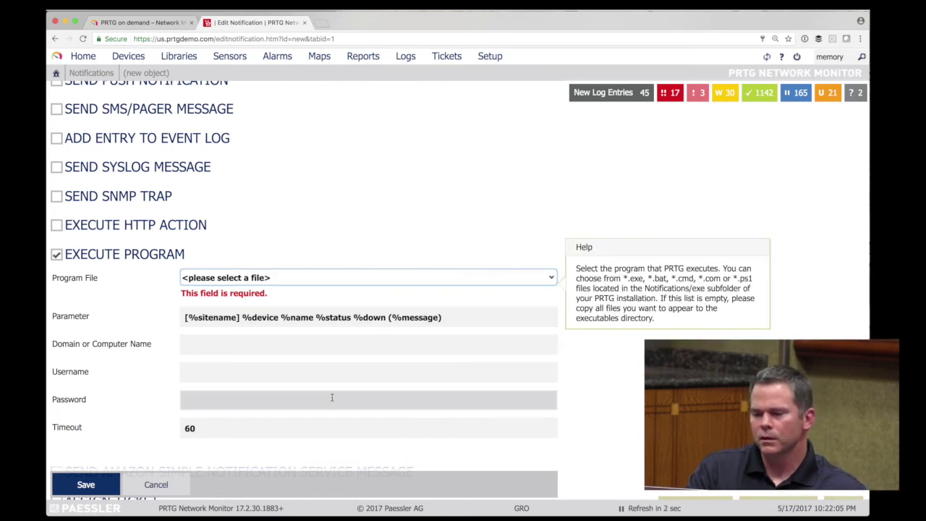
scroll(374, 419, down, 2)
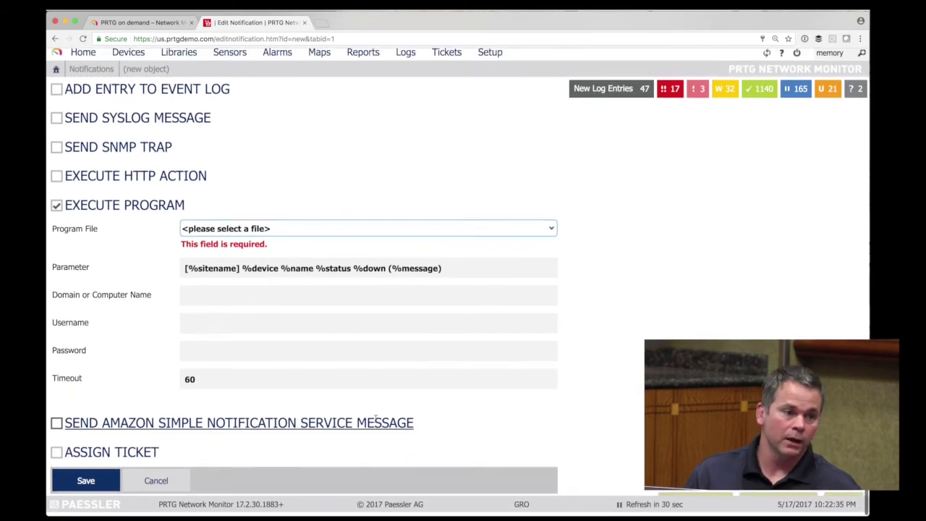
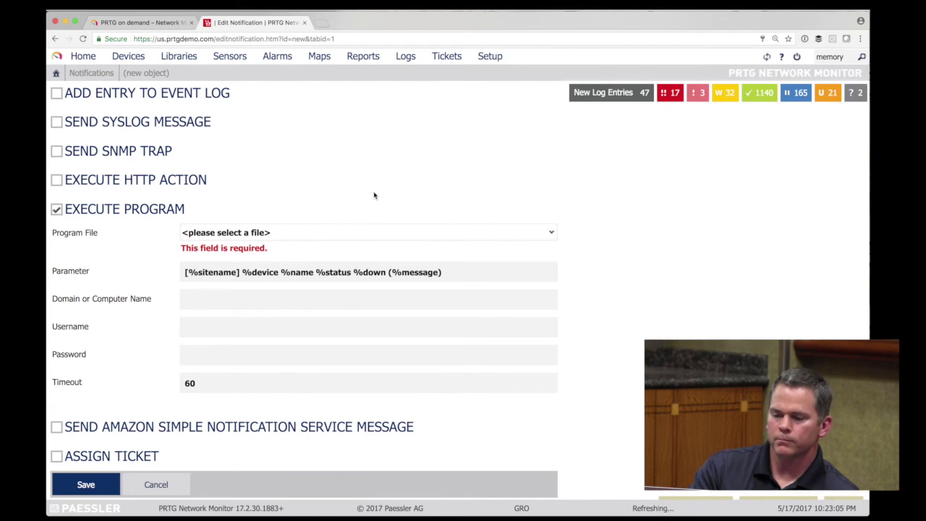
Enable the Amazon Simple Notification Service message for the new notification and examine its access key, location, ARN and message settings
click(73, 428)
scroll(73, 428, down, 8)
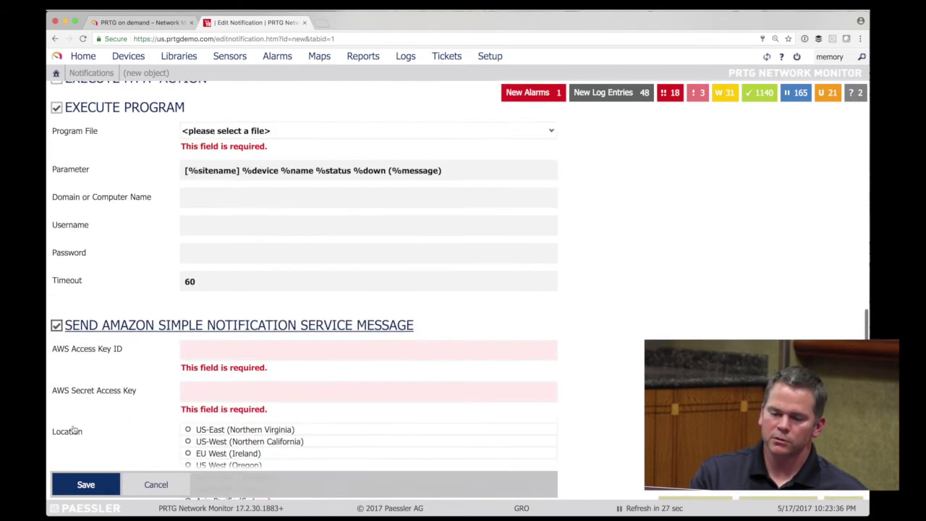
scroll(73, 429, down, 1)
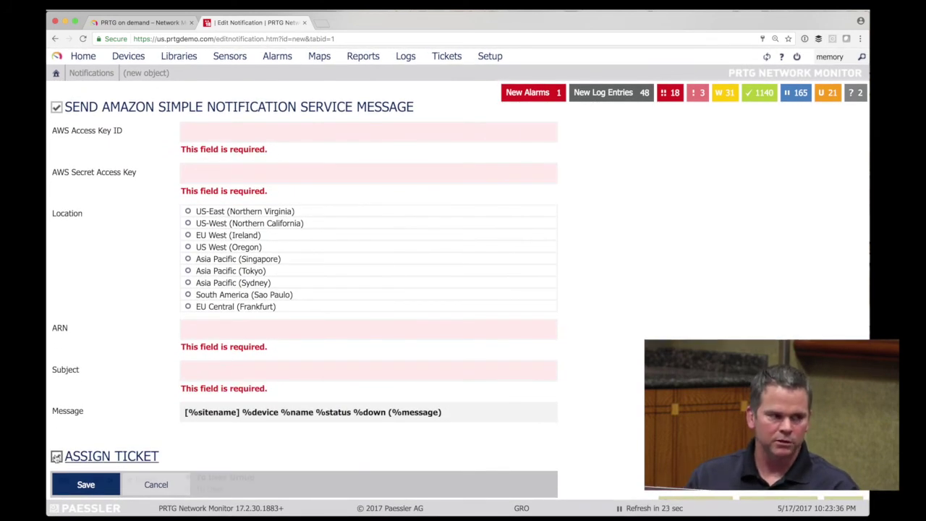
Examine the new notification's ticket assignment settings, disable the method again and discard the notification without saving
click(57, 457)
scroll(56, 458, down, 5)
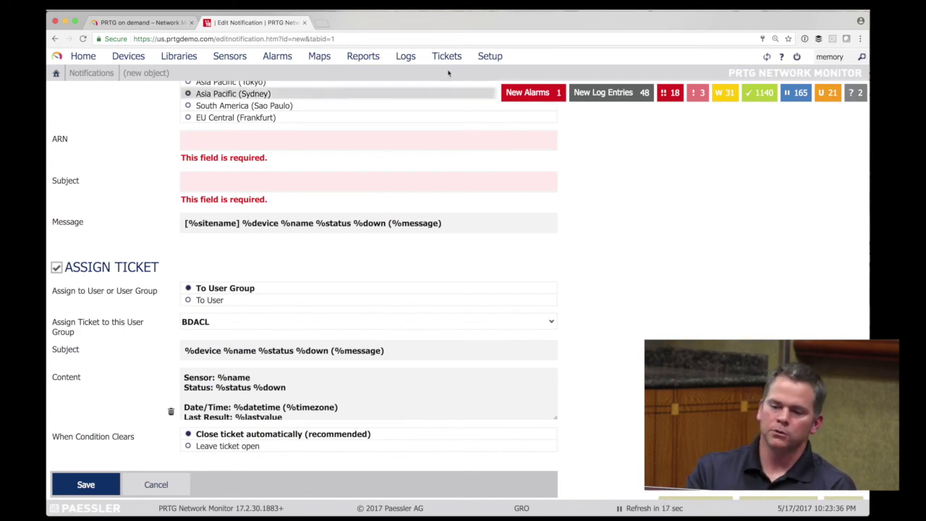
mouse_move(448, 57)
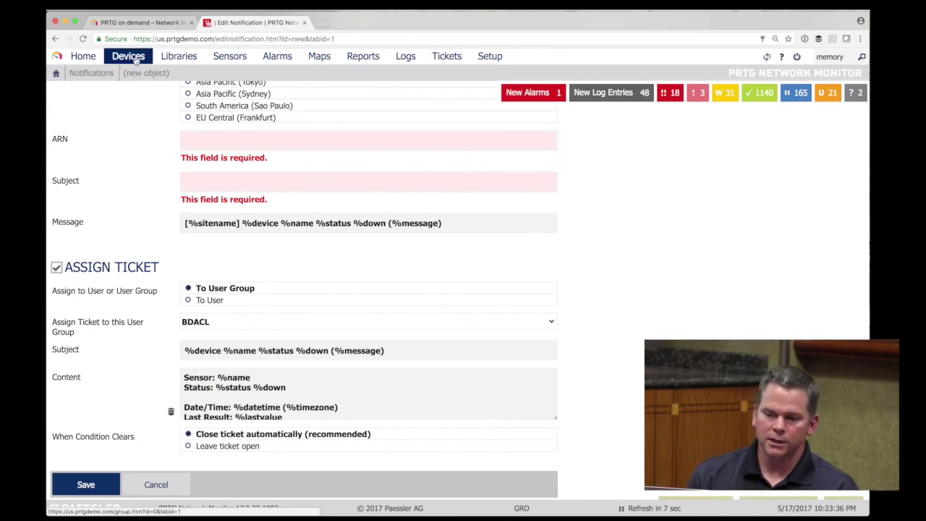
mouse_move(136, 61)
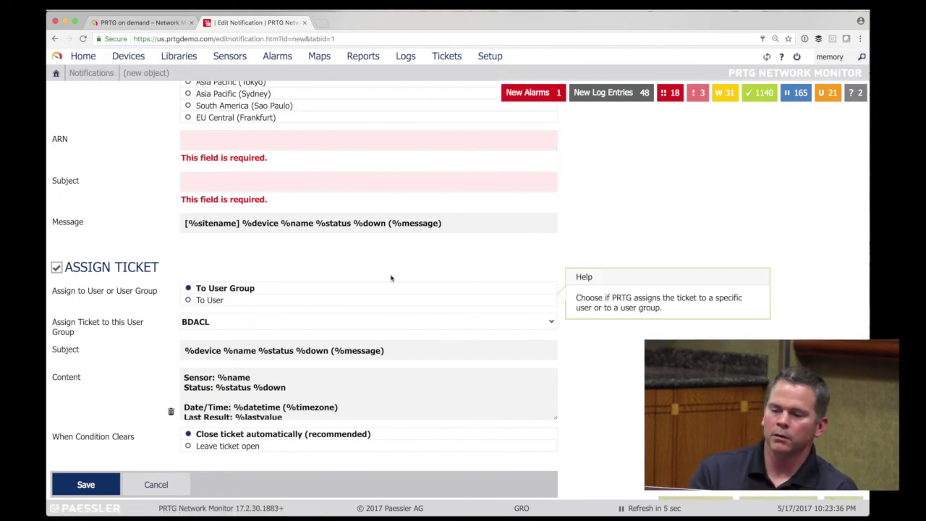
click(56, 268)
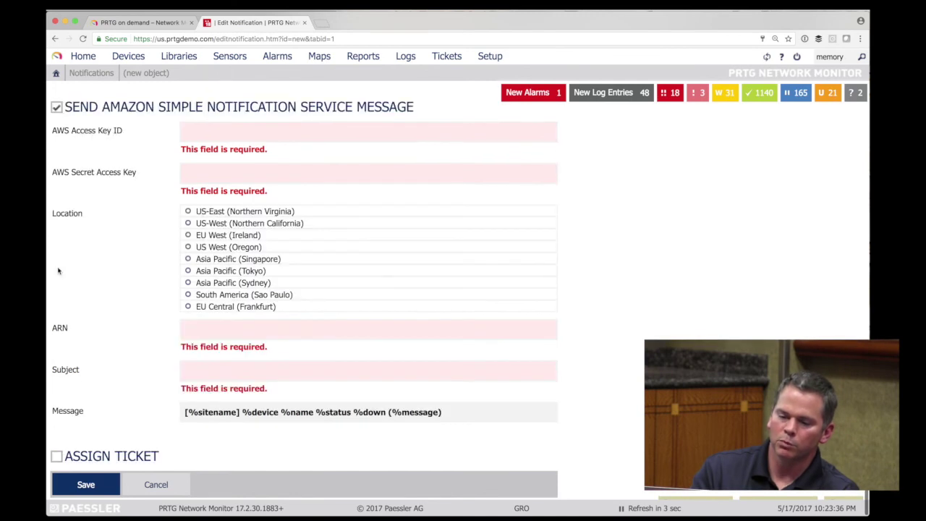
click(156, 485)
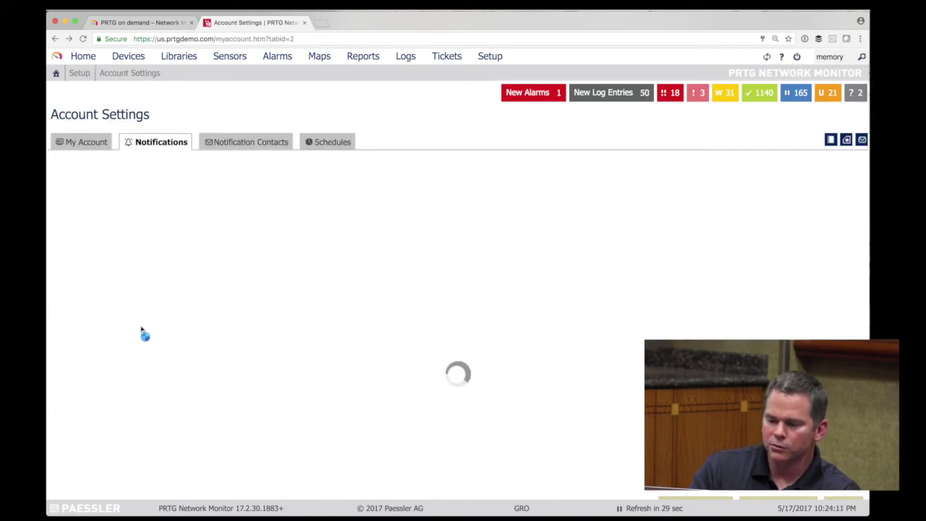
In the Probe Device's CPU Load sensor, set the Processor 1 channel's upper error limit to 90 % and upper warning limit to 80 %
click(135, 60)
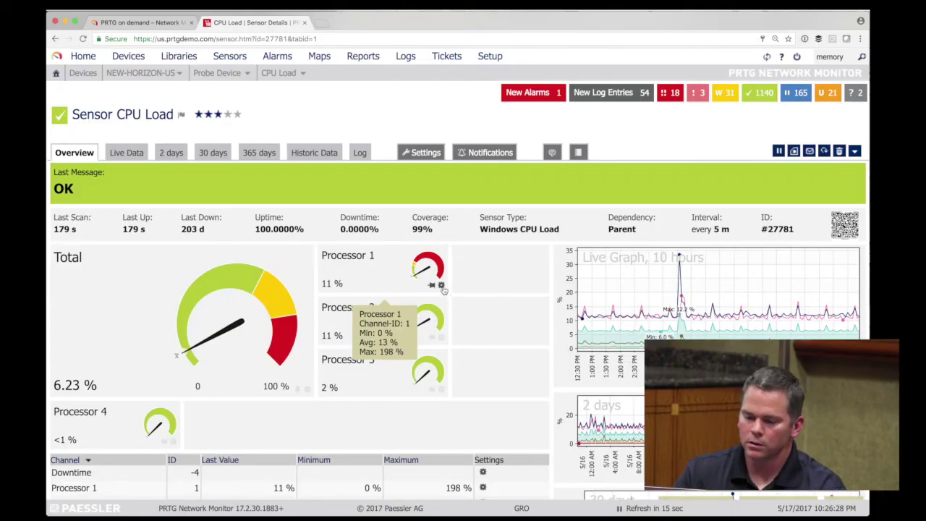
click(445, 290)
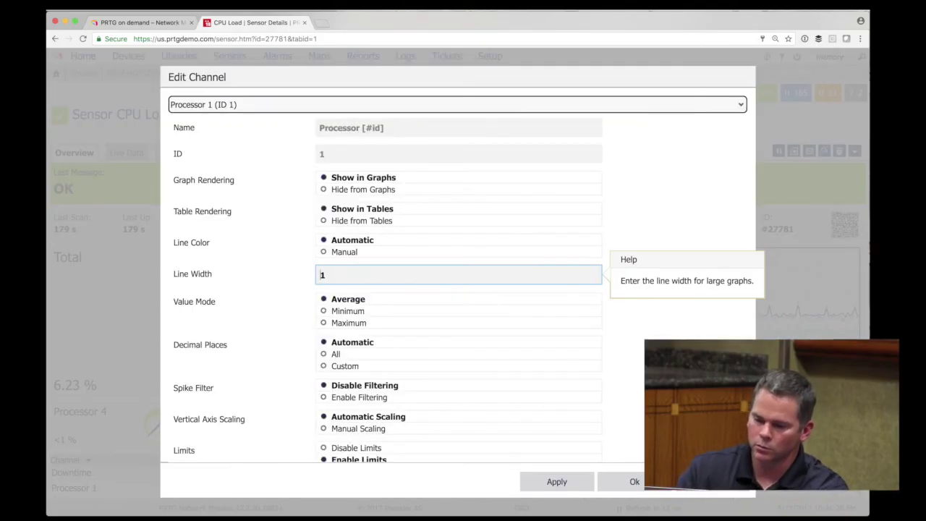
scroll(634, 366, down, 5)
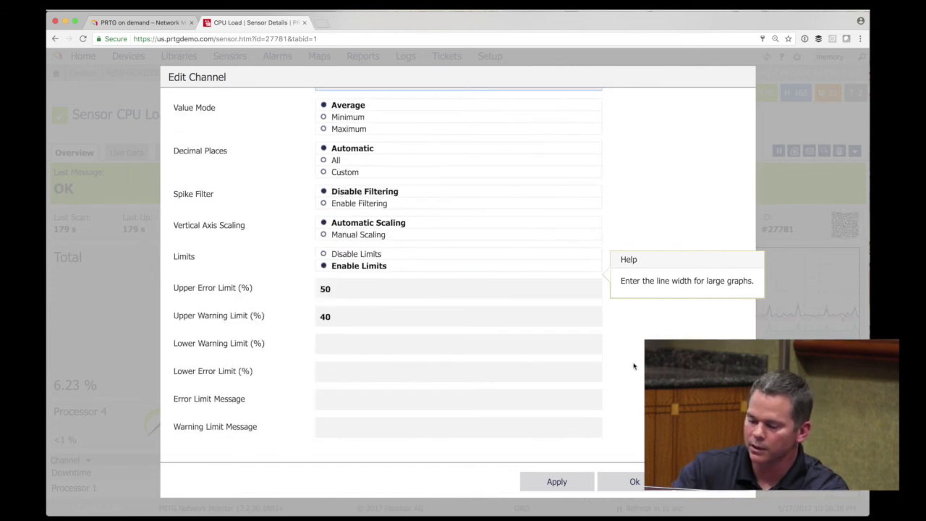
double_click(530, 284)
text(90)
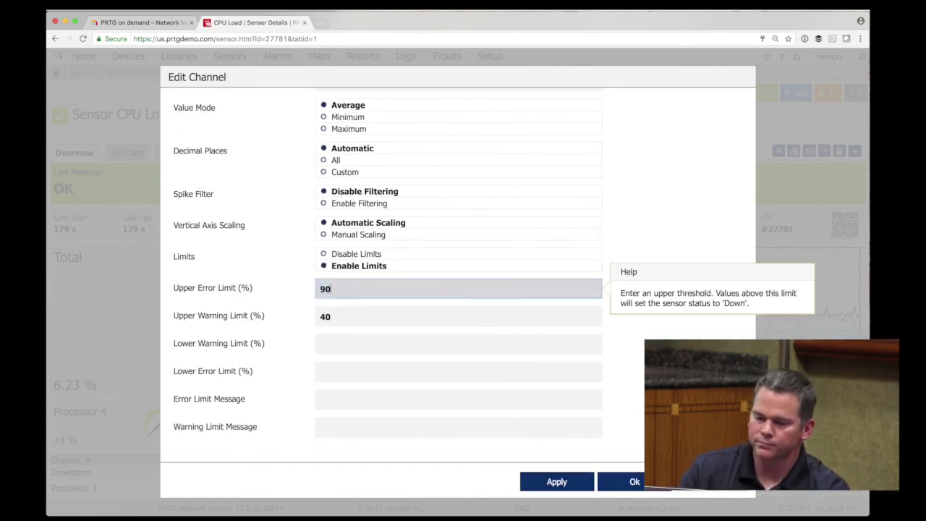
key(Tab)
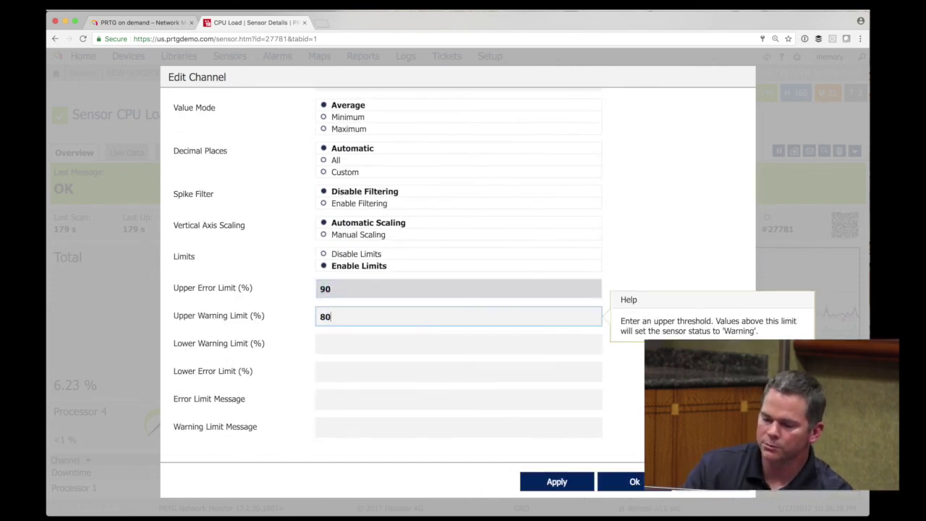
text(80)
Set the Processor 1 channel's error limit message to "Please check this server" and save the channel settings
click(443, 395)
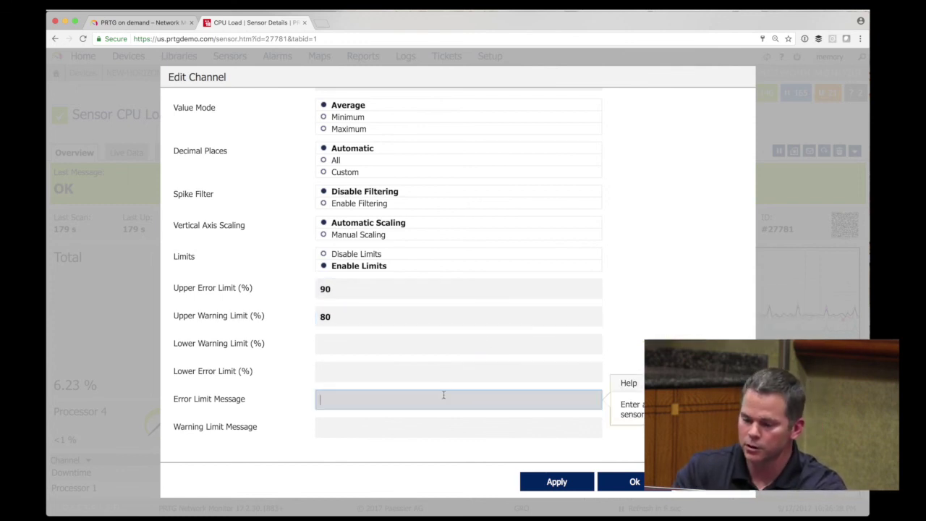
text(Please check)
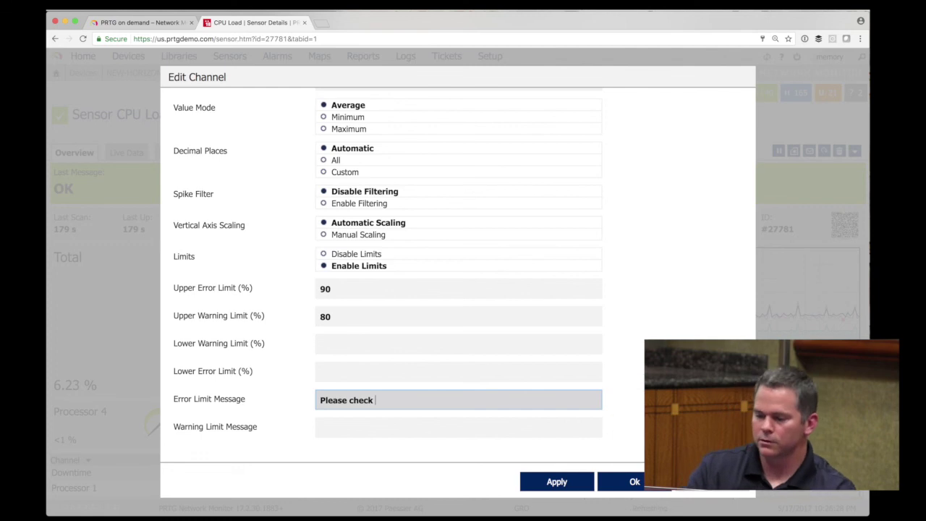
text( this se)
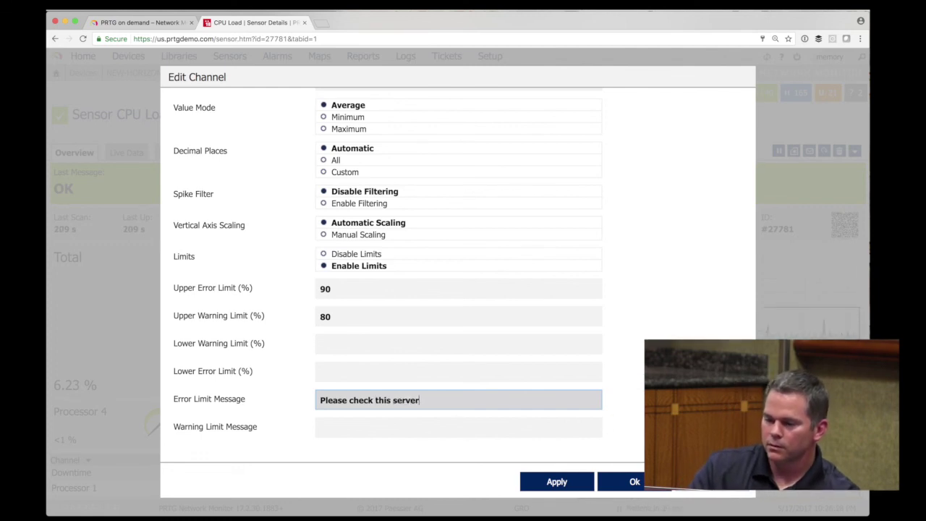
text(rver)
click(626, 482)
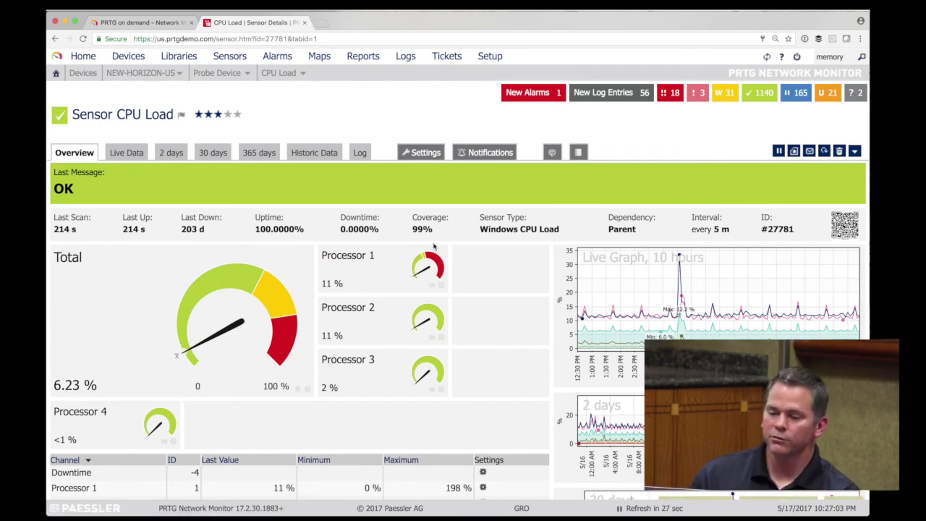
Start a state trigger for the CPU Load sensor, view the notifications it can perform, and cancel the trigger
click(477, 153)
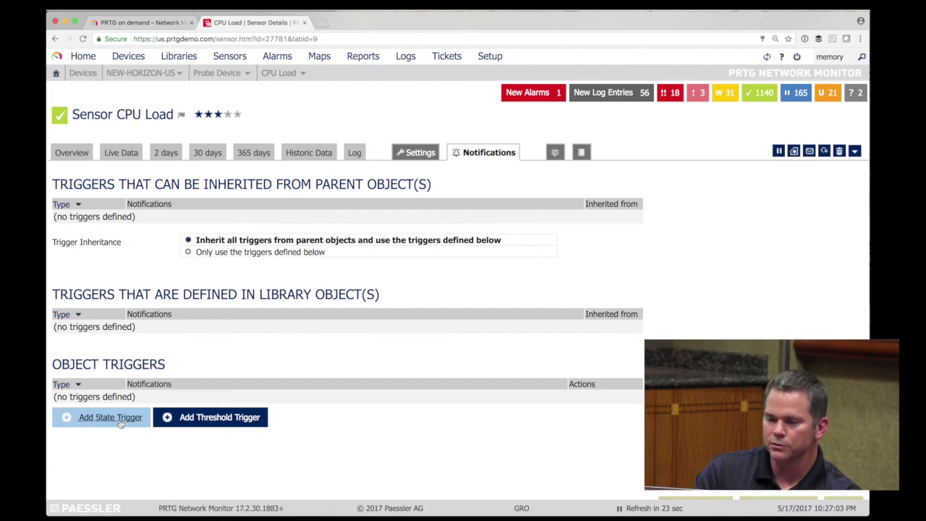
click(110, 418)
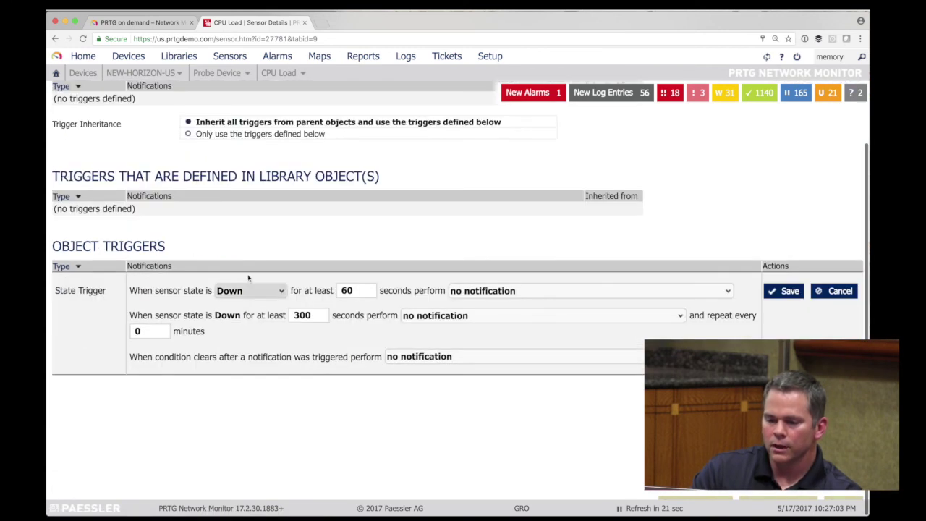
click(687, 292)
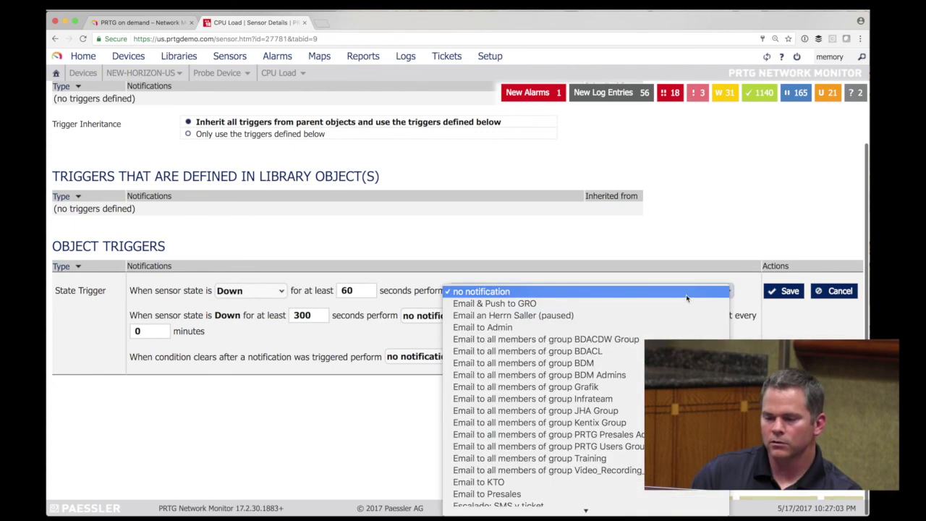
click(834, 292)
click(834, 292)
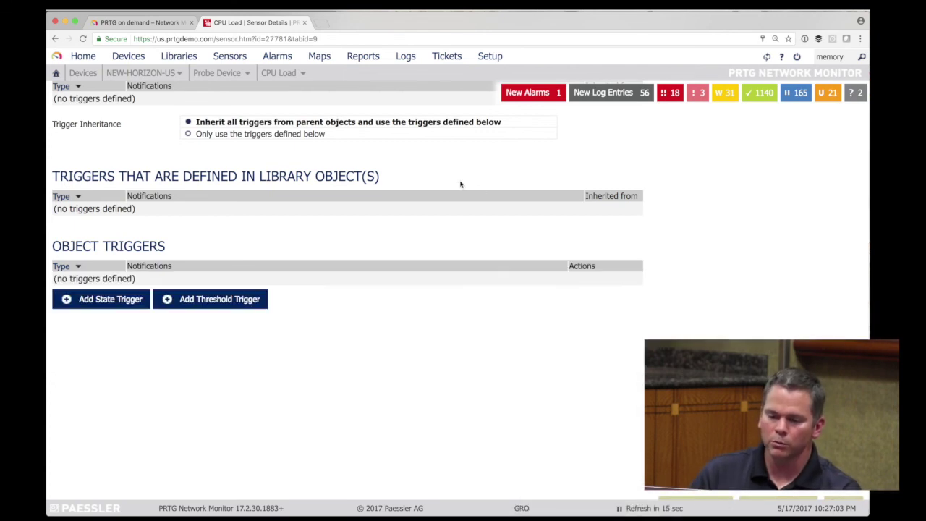
In the device tree, collapse Probe Device, expand the UPS group under Power and examine its devices' sensors
click(129, 58)
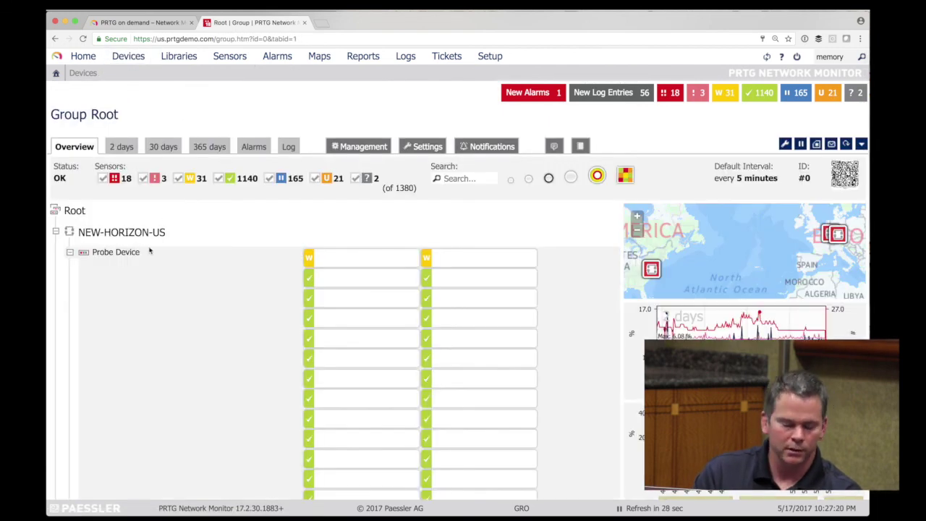
click(70, 253)
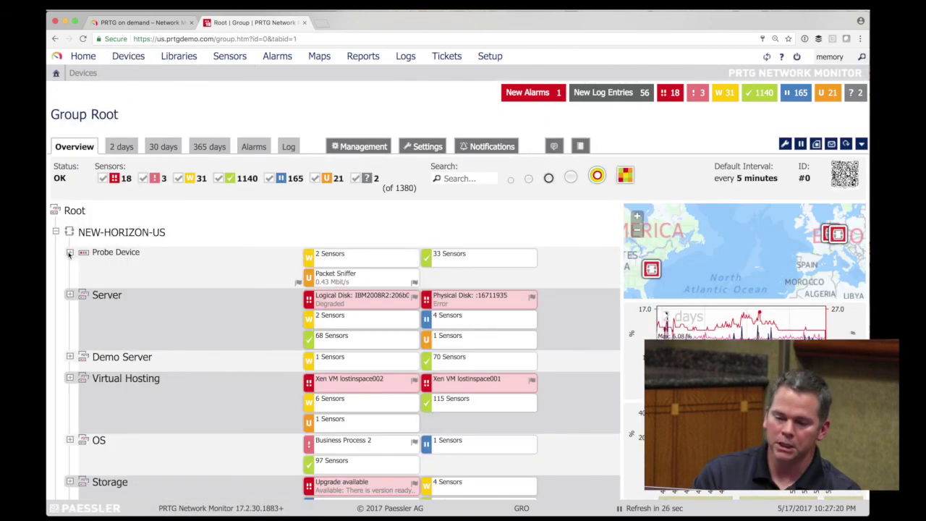
scroll(91, 457, down, 10)
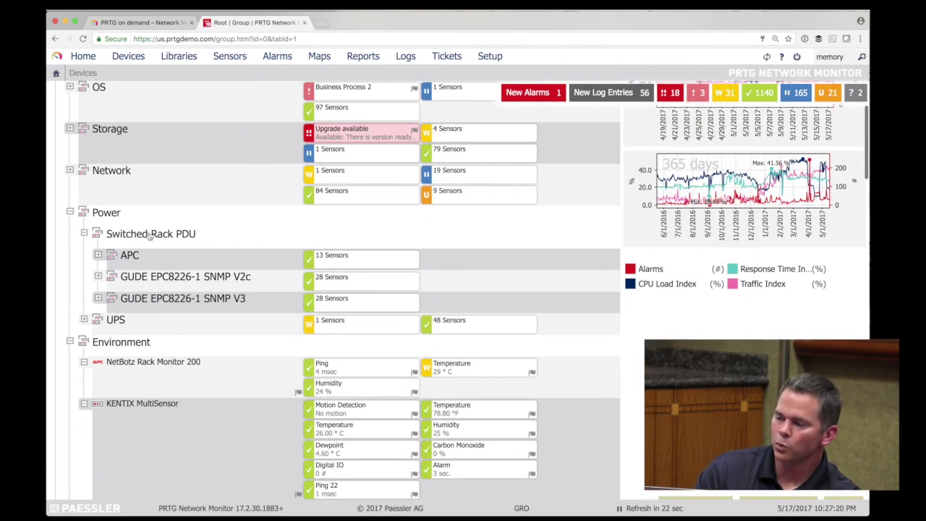
click(83, 320)
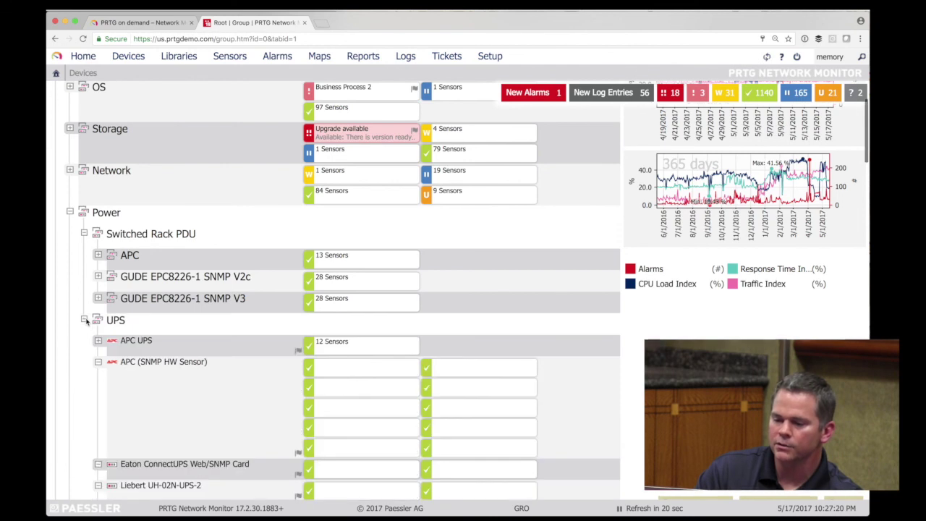
scroll(83, 321, down, 7)
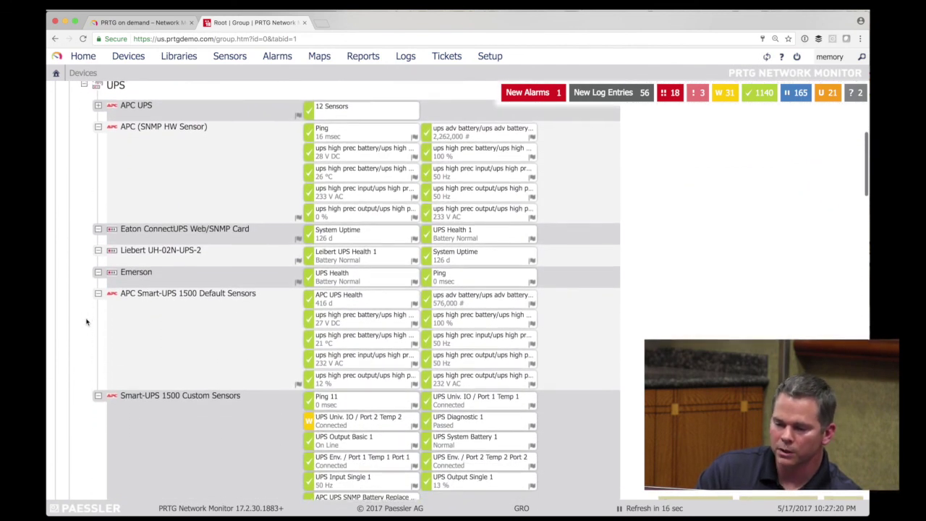
scroll(86, 321, down, 5)
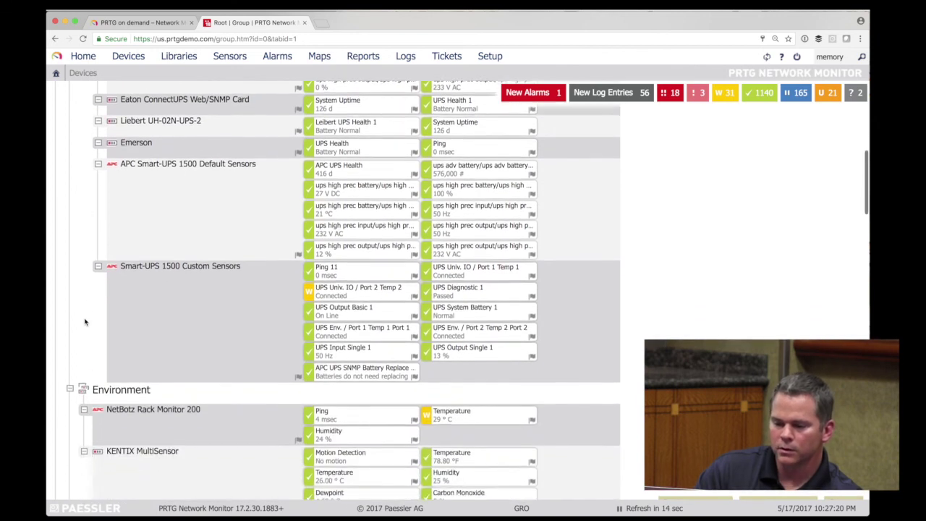
Examine the sensors of the NetBotz Rack Monitor 200 and KENTIX MultiSensor, and the Cloud Services group in the device tree
scroll(84, 322, down, 2)
right_click(84, 320)
mouse_move(84, 321)
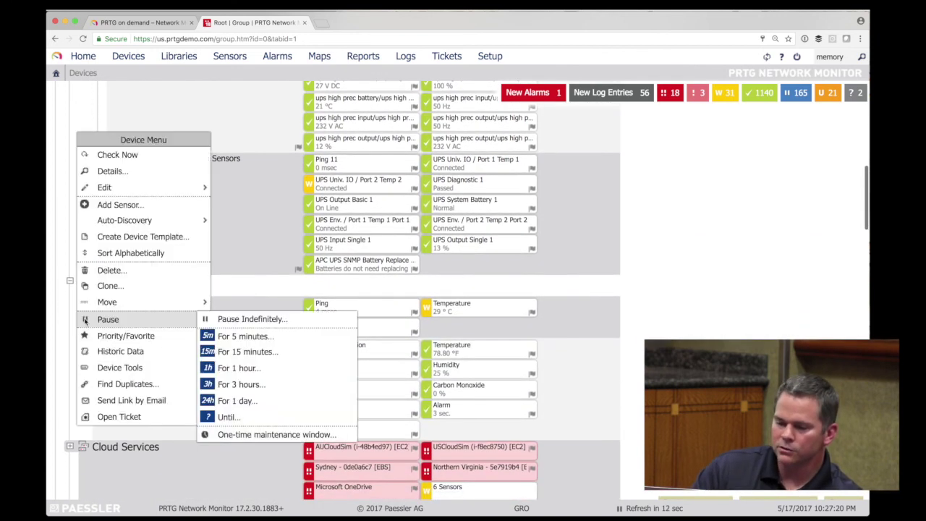
click(66, 332)
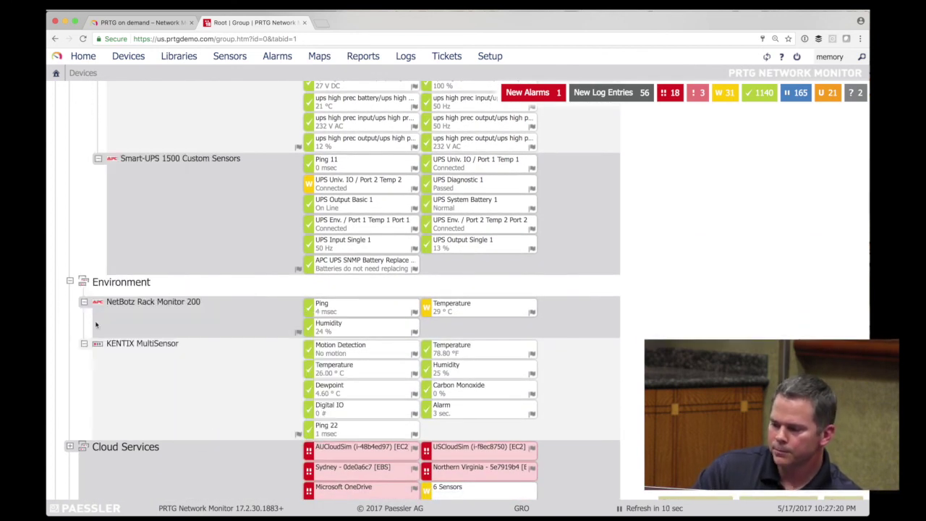
scroll(238, 359, down, 2)
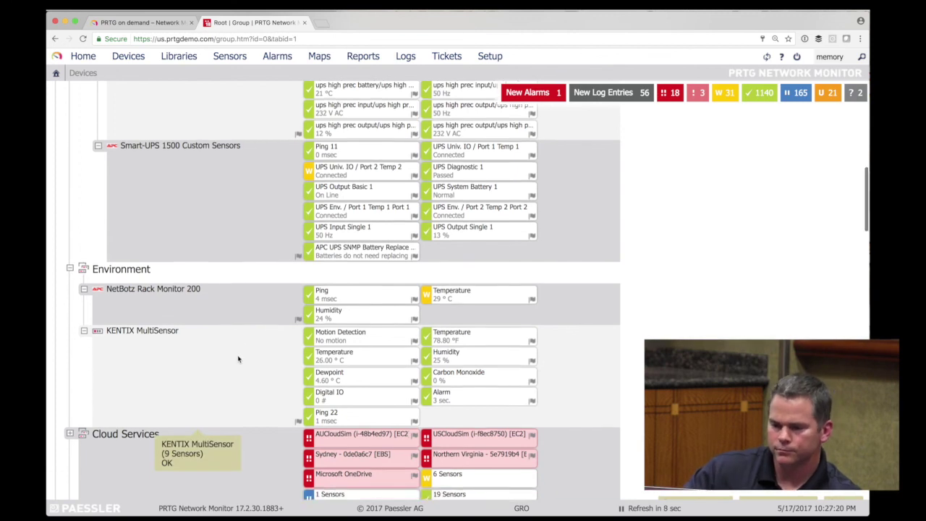
scroll(238, 359, down, 2)
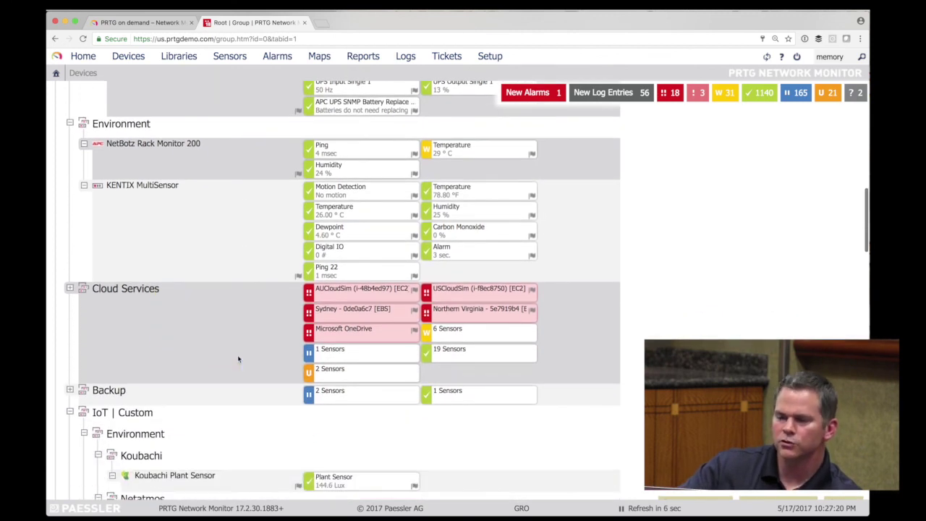
scroll(238, 359, up, 7)
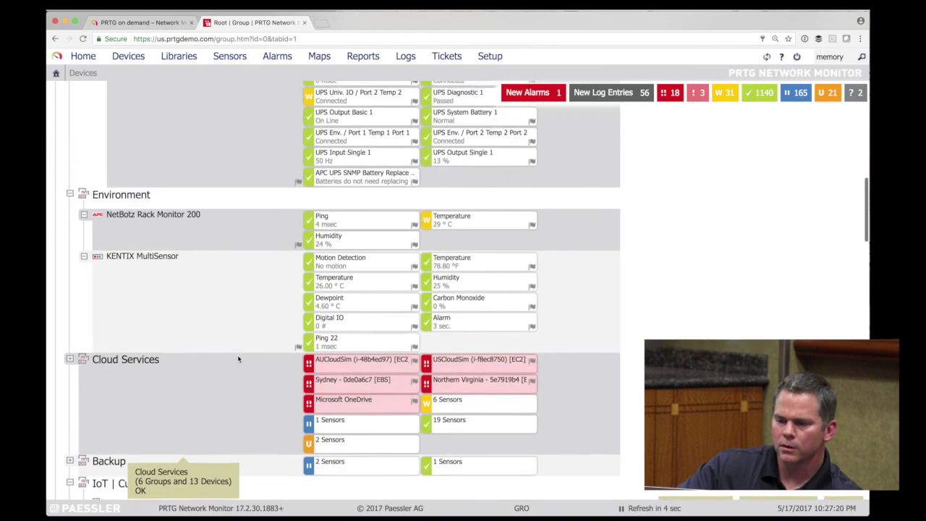